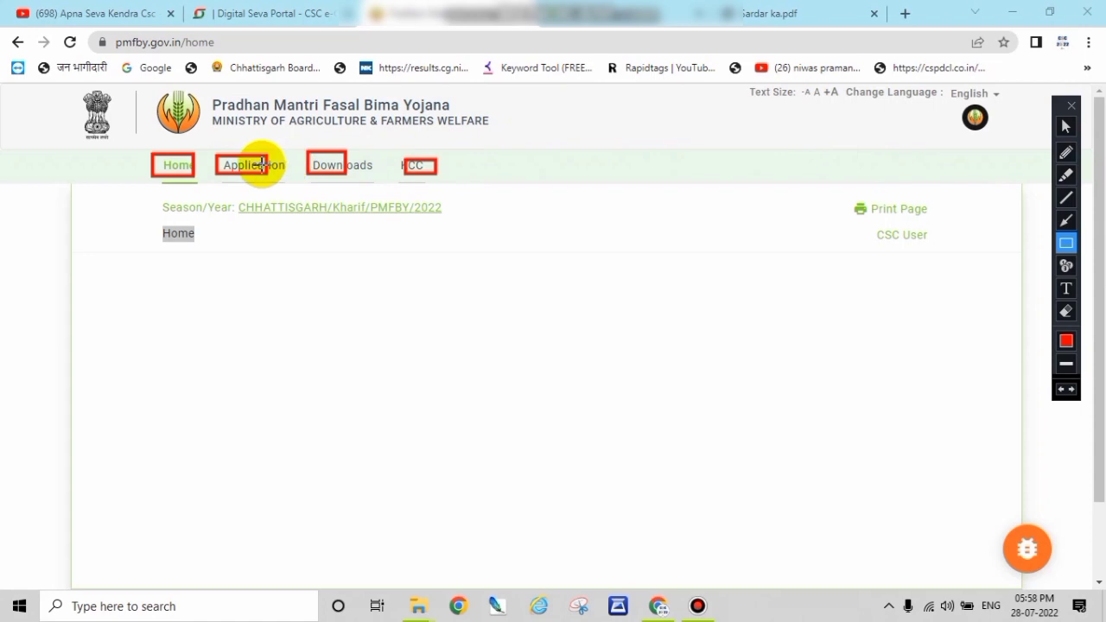
Clear the red annotation boxes from the screen and open the site's Application section
click(1067, 312)
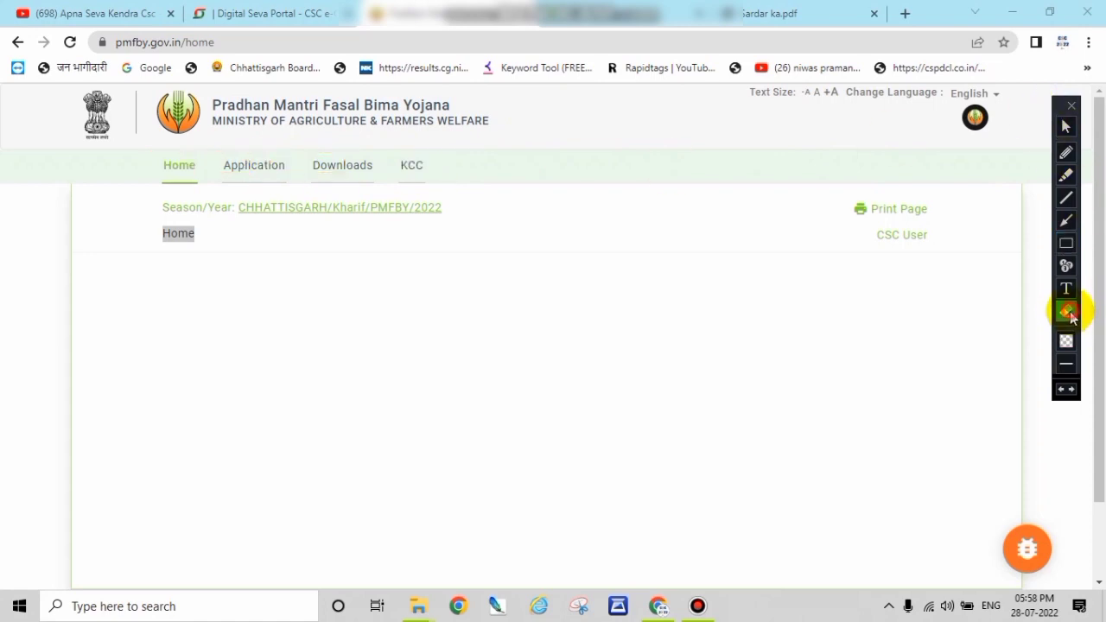
click(1066, 127)
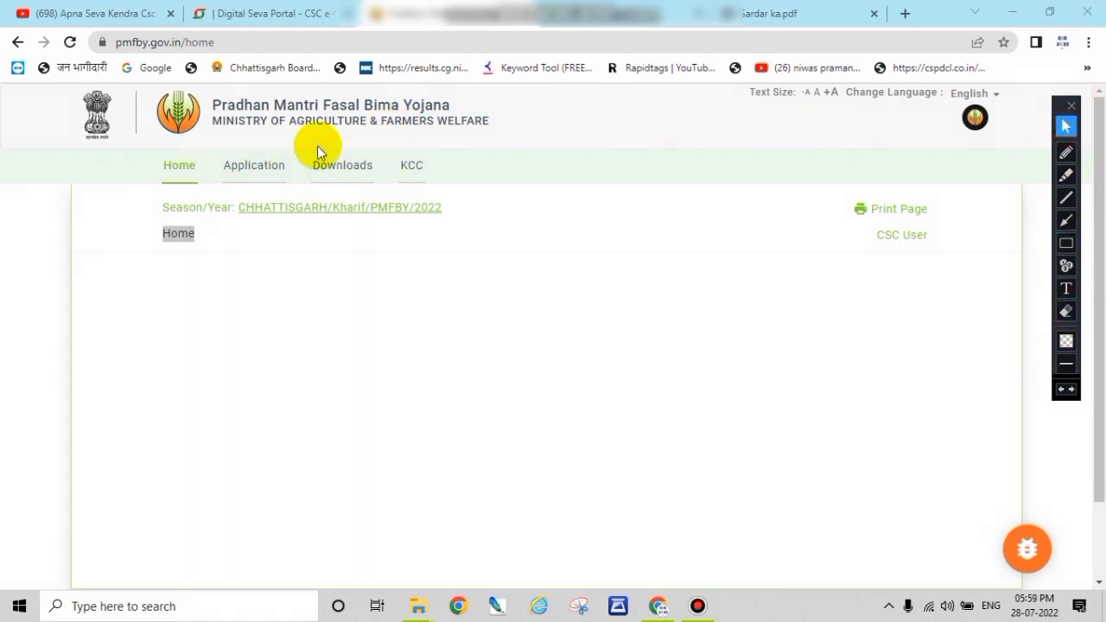
click(276, 165)
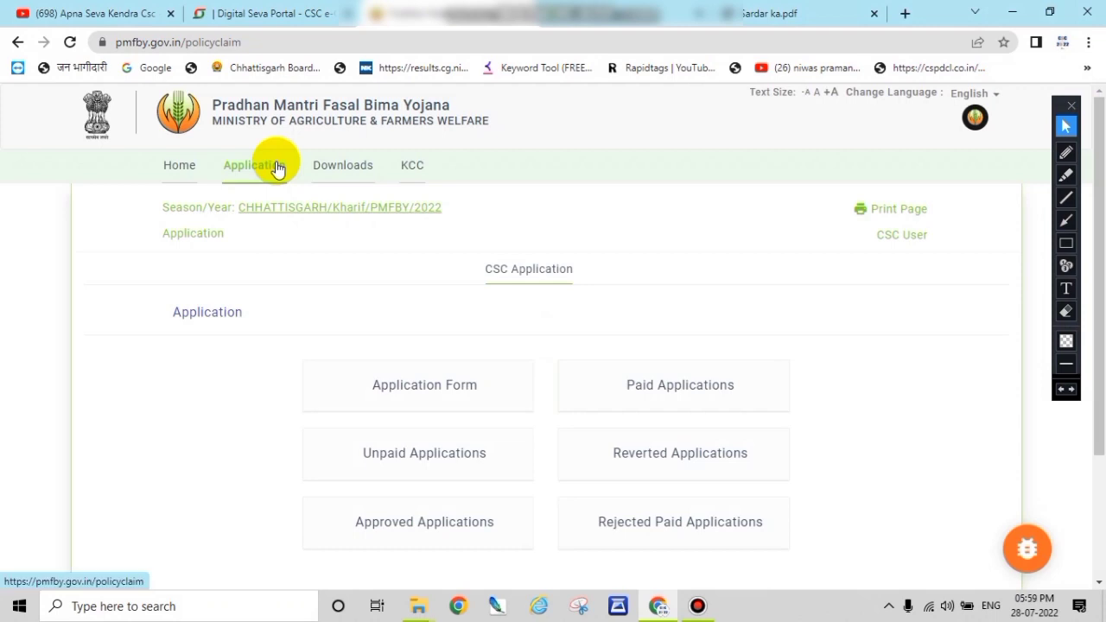
Outline the six application options from Application Form to Rejected Paid Applications with red rectangles and clear the outlines
scroll(543, 271, down, 2)
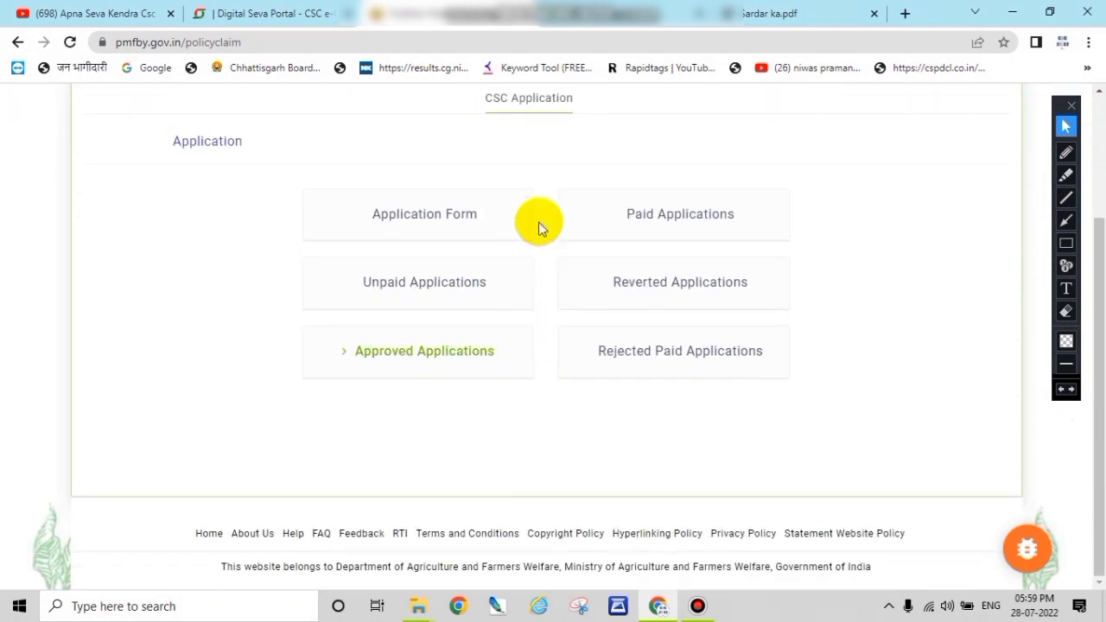
click(1067, 243)
drag(355, 198, 502, 236)
drag(627, 209, 758, 230)
drag(346, 272, 502, 296)
mouse_move(598, 269)
mouse_down()
mouse_move(630, 284)
mouse_move(786, 295)
mouse_up()
drag(338, 338, 512, 371)
mouse_move(581, 339)
mouse_down()
mouse_move(656, 365)
mouse_move(774, 366)
mouse_up()
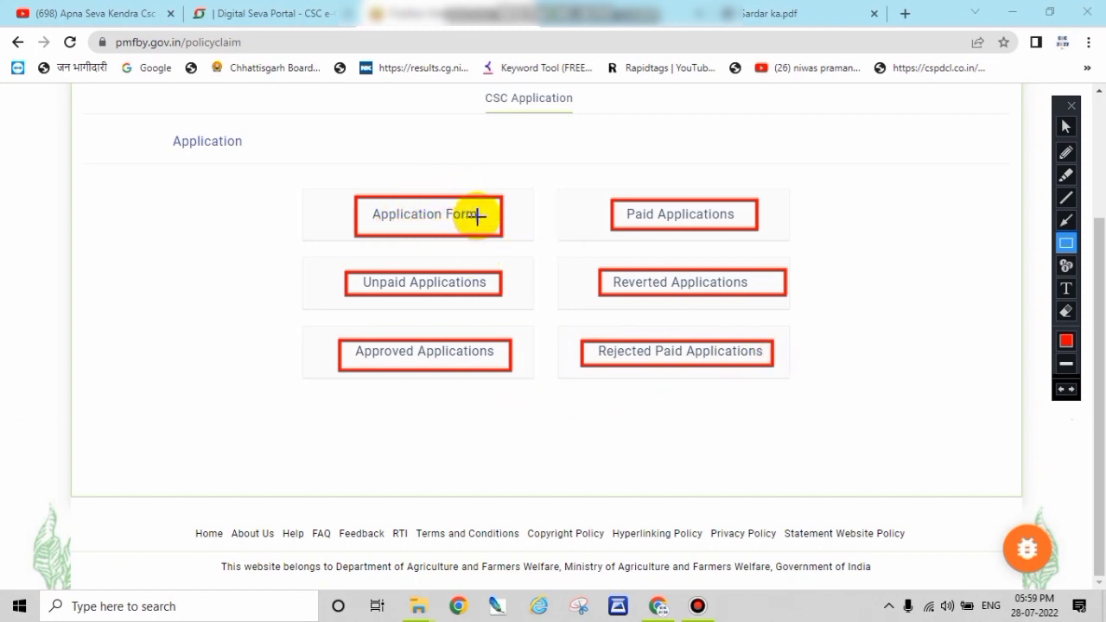
click(1066, 126)
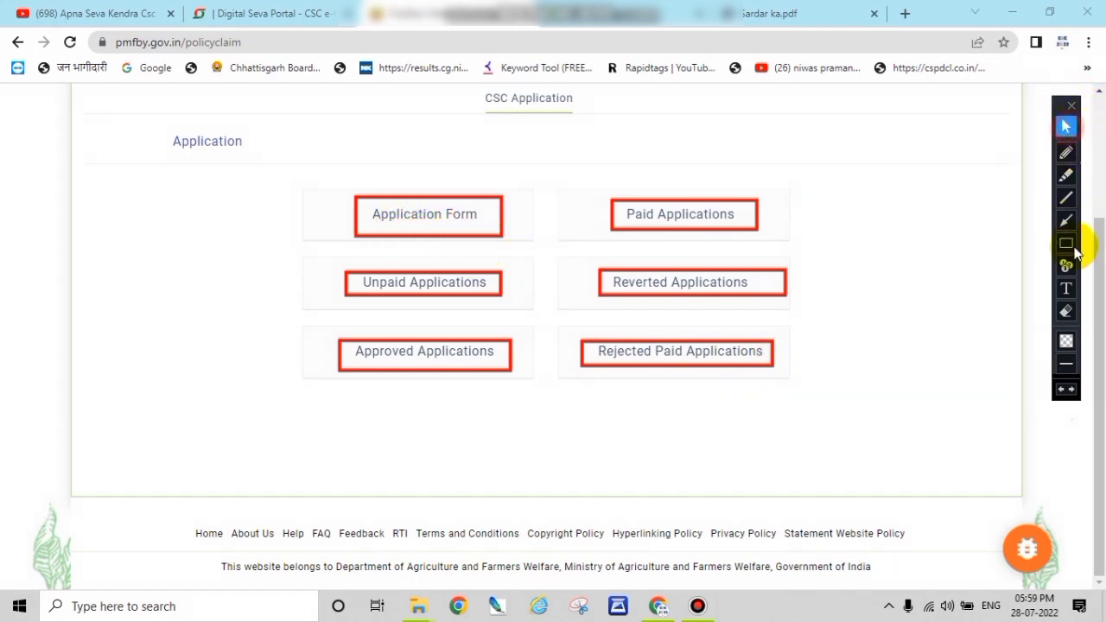
click(1066, 311)
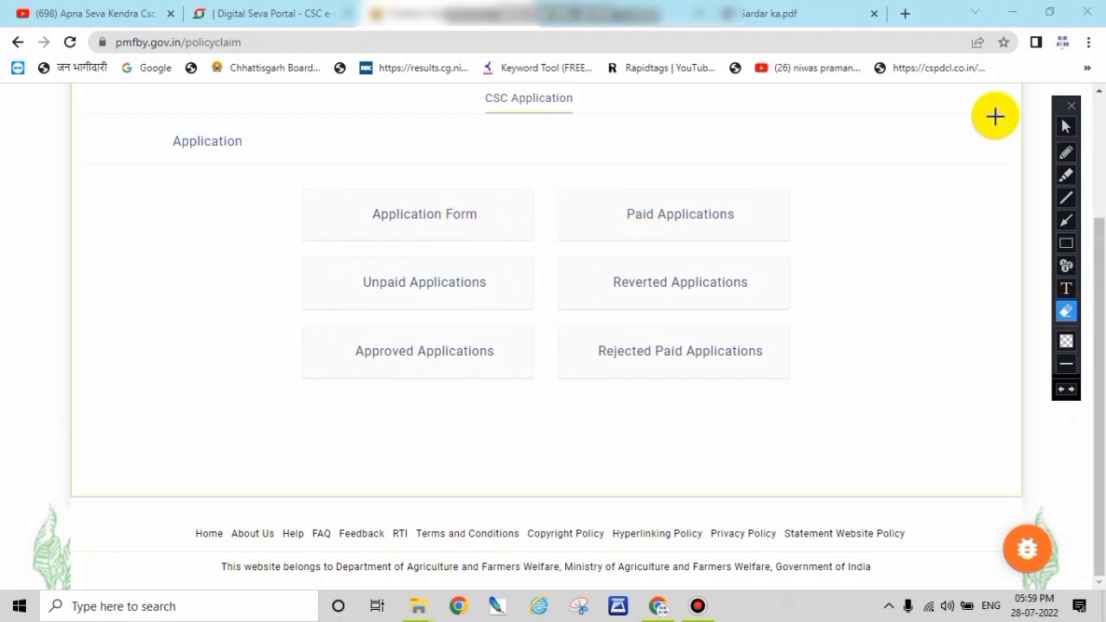
click(1068, 128)
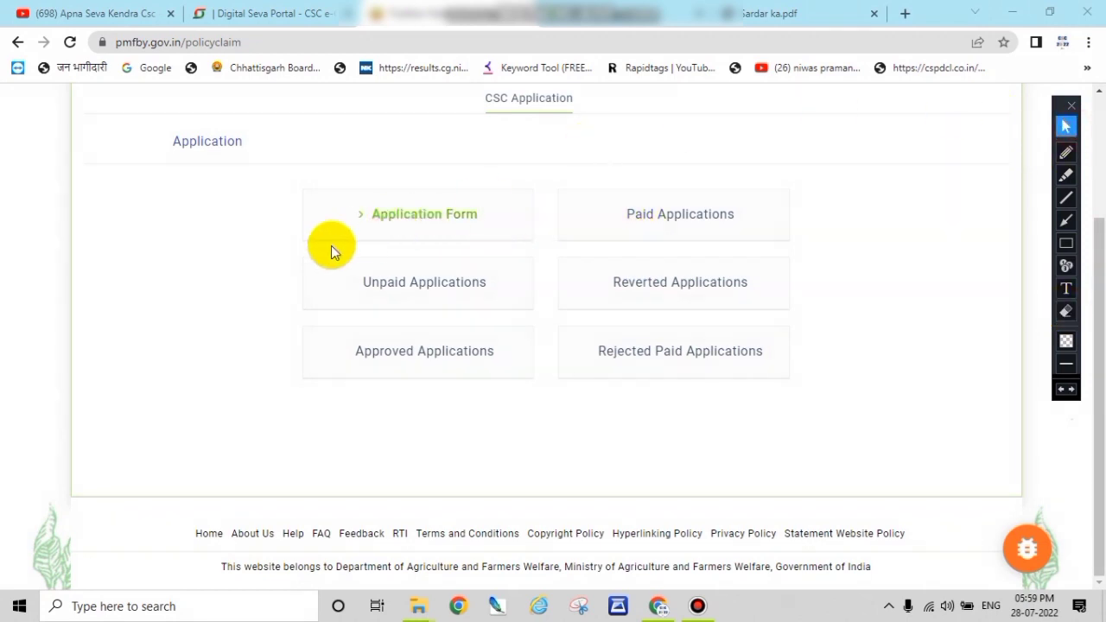
Open the Application Form and look over the bank section of the farmer application
click(388, 221)
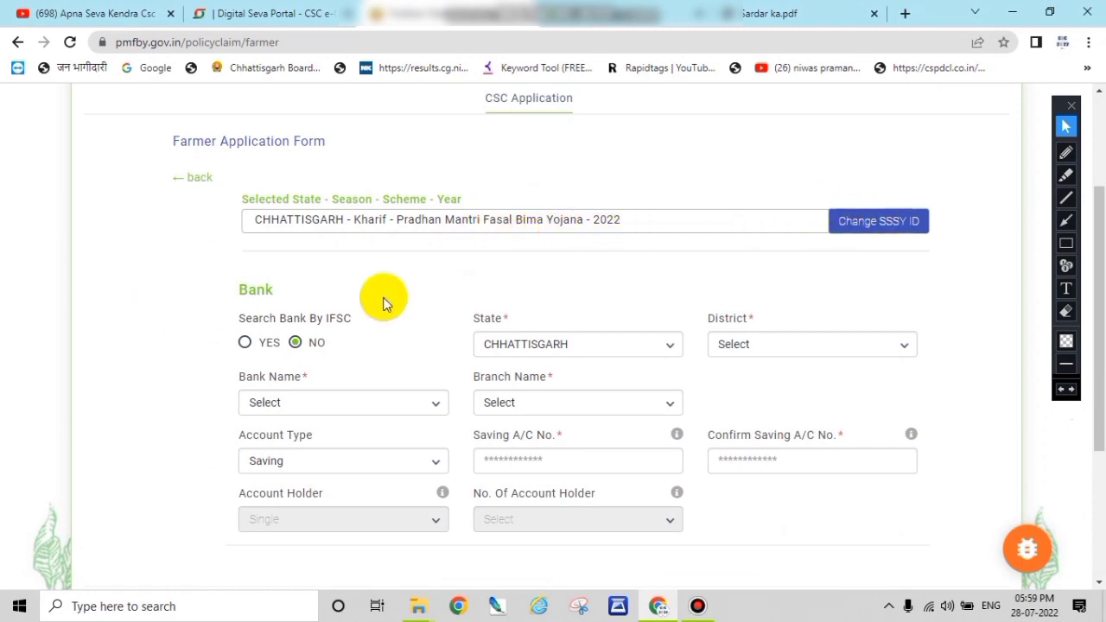
scroll(682, 289, down, 2)
scroll(674, 273, down, 1)
scroll(672, 271, up, 3)
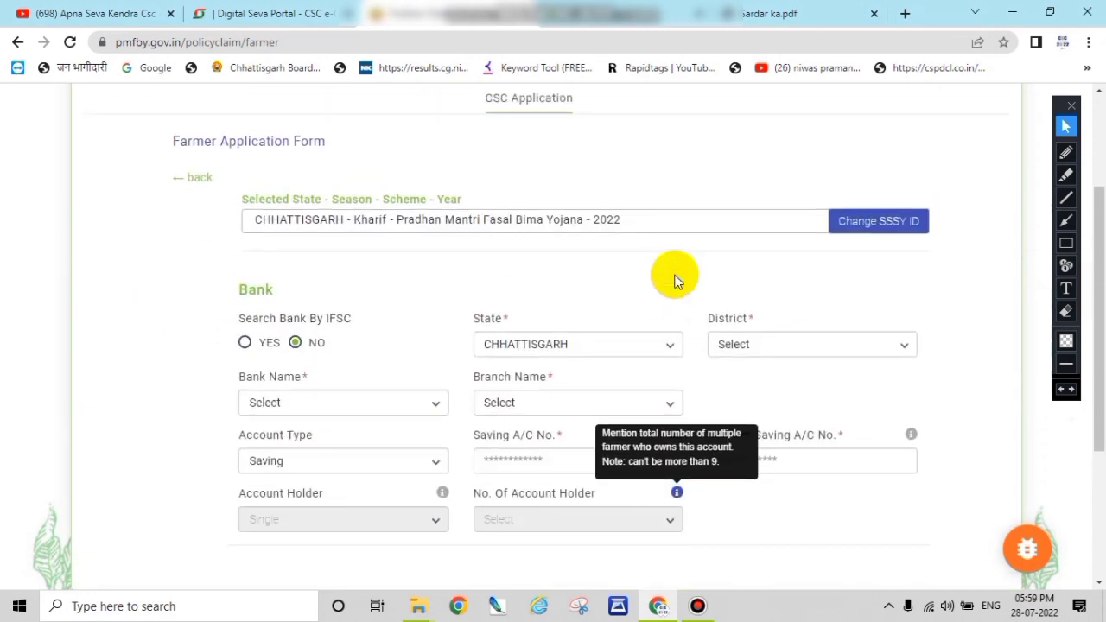
Outline the Bank heading and the Search Bank By IFSC choices with red rectangles and clear the outlines
click(1064, 242)
mouse_move(230, 282)
mouse_down()
mouse_move(281, 302)
mouse_move(302, 348)
mouse_up()
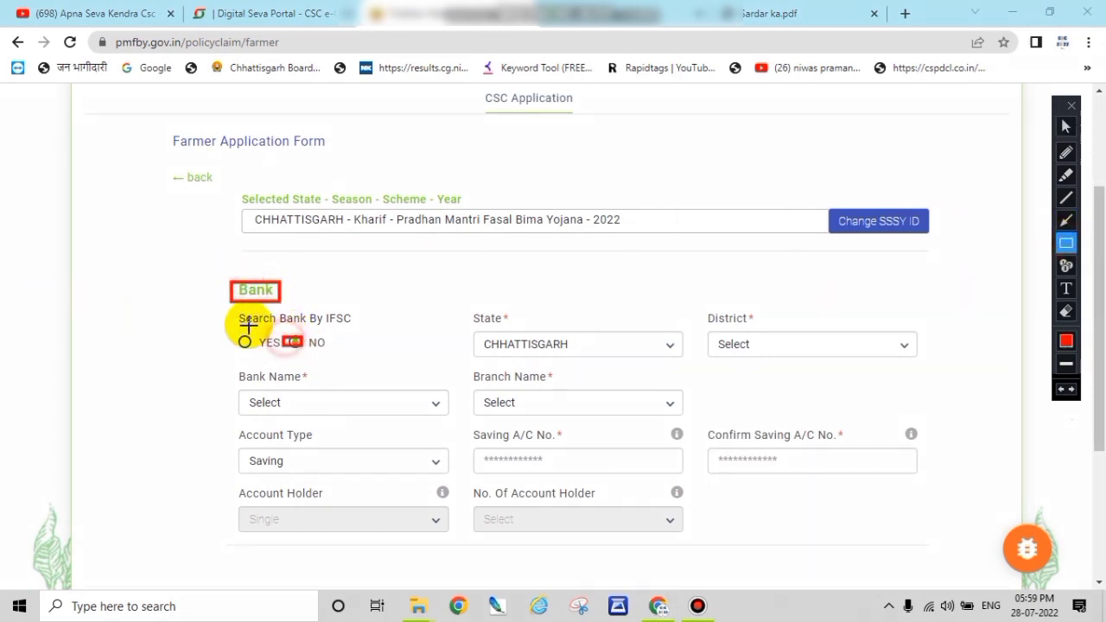
drag(230, 335, 263, 350)
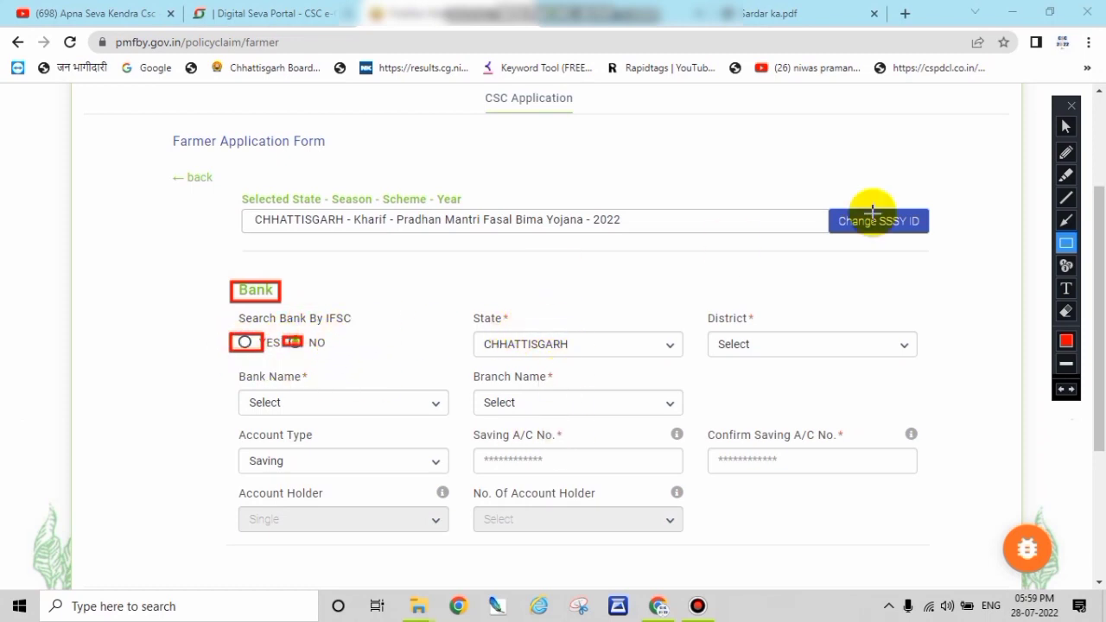
click(1061, 389)
click(1060, 389)
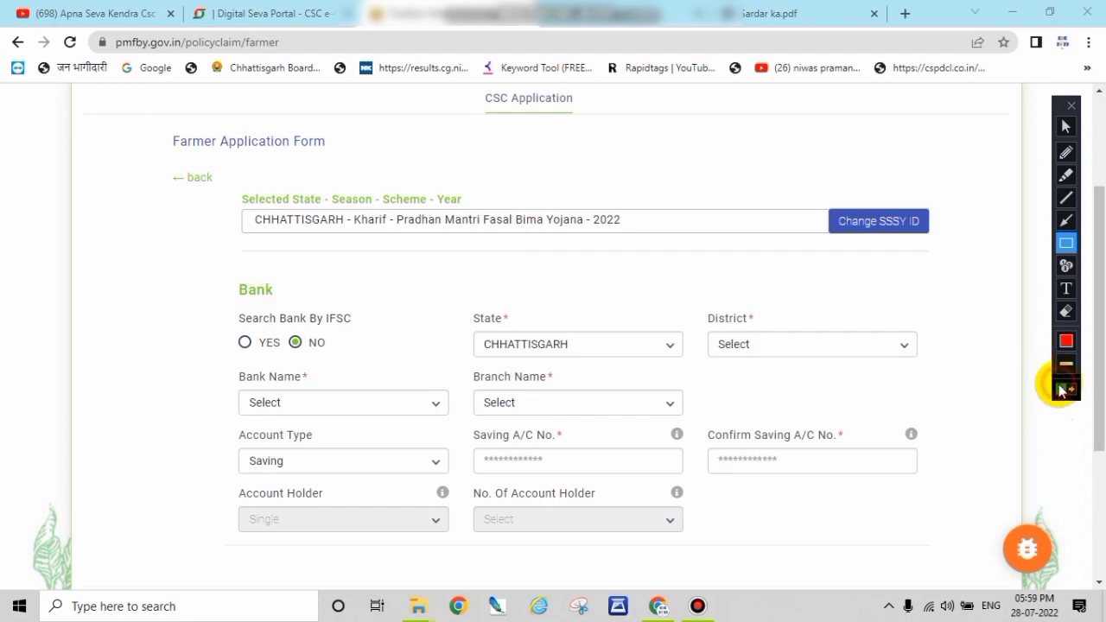
click(1067, 127)
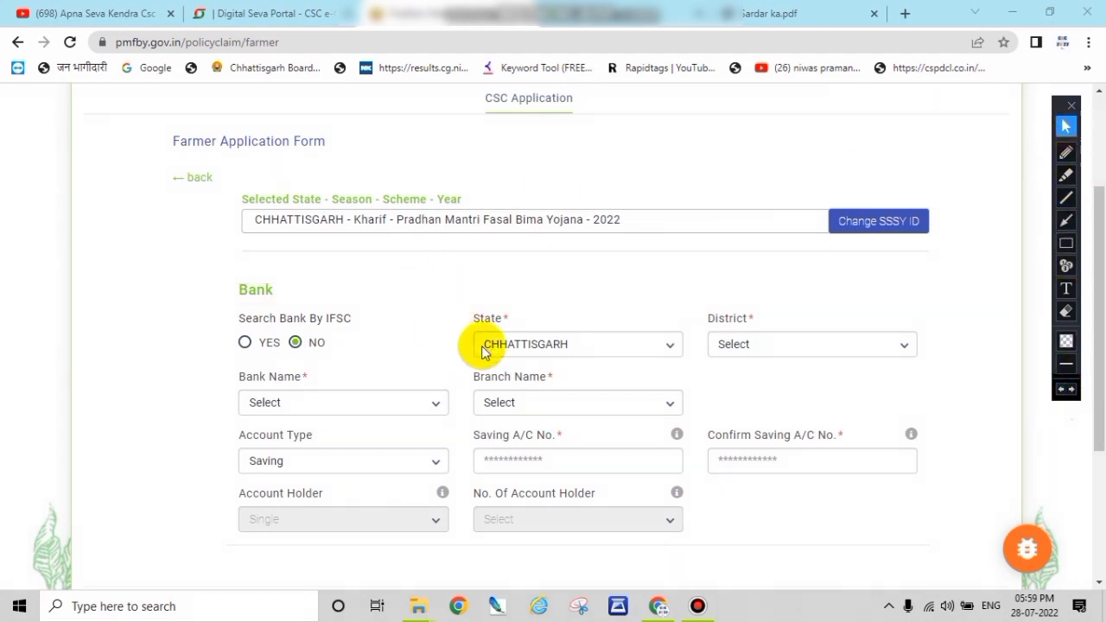
Set the bank's district to Balrampur, the bank name to Chhattisgarh Rajya Gramin Bank and the branch to Duppi
click(766, 344)
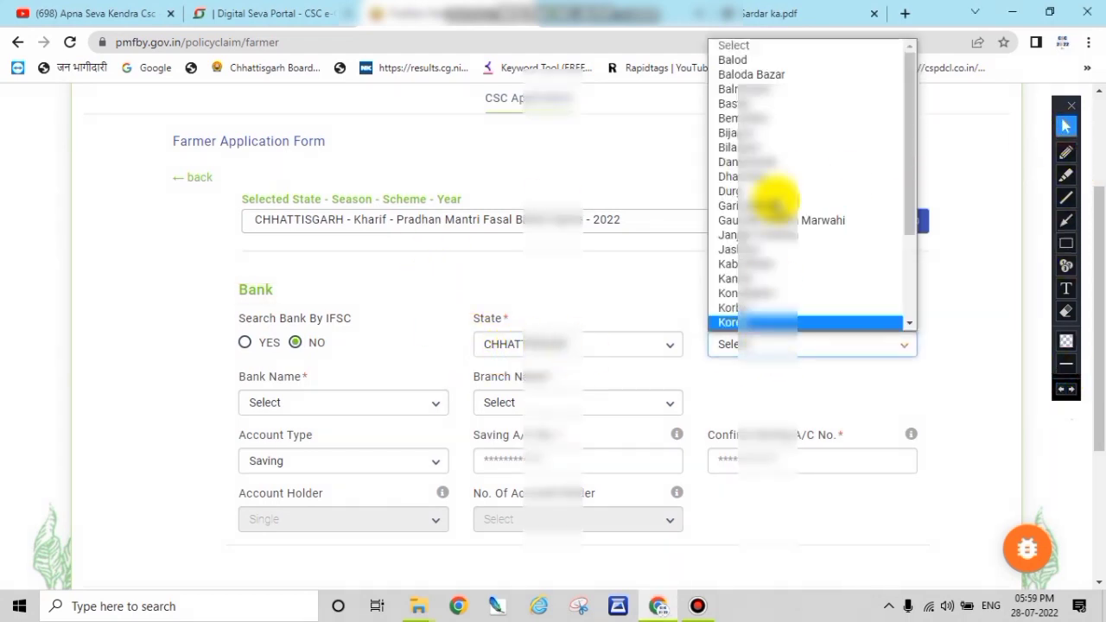
click(761, 89)
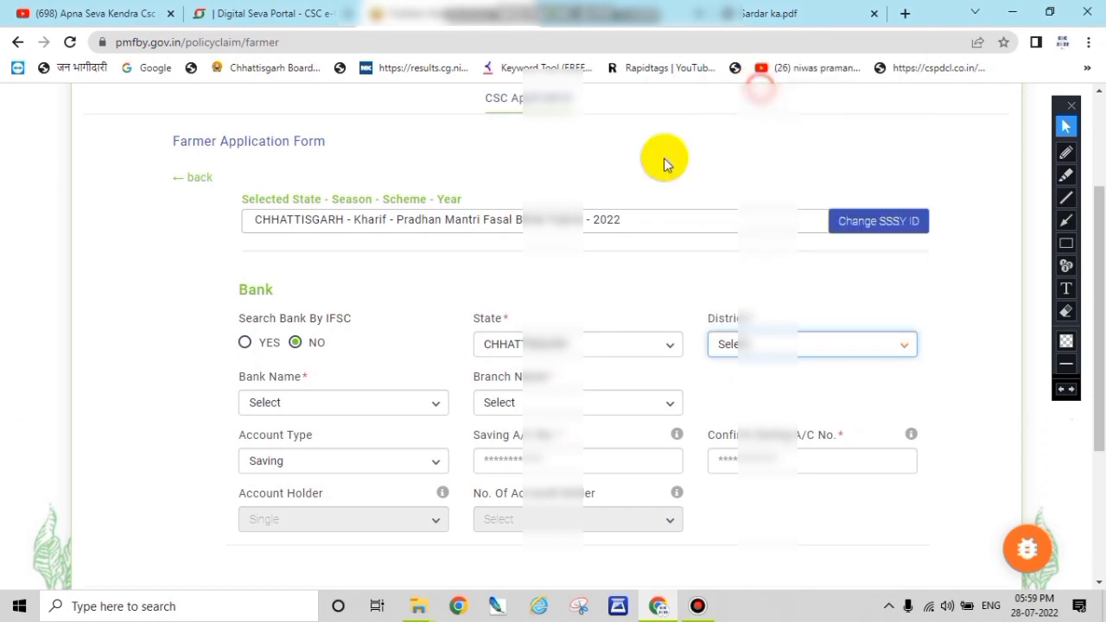
click(334, 402)
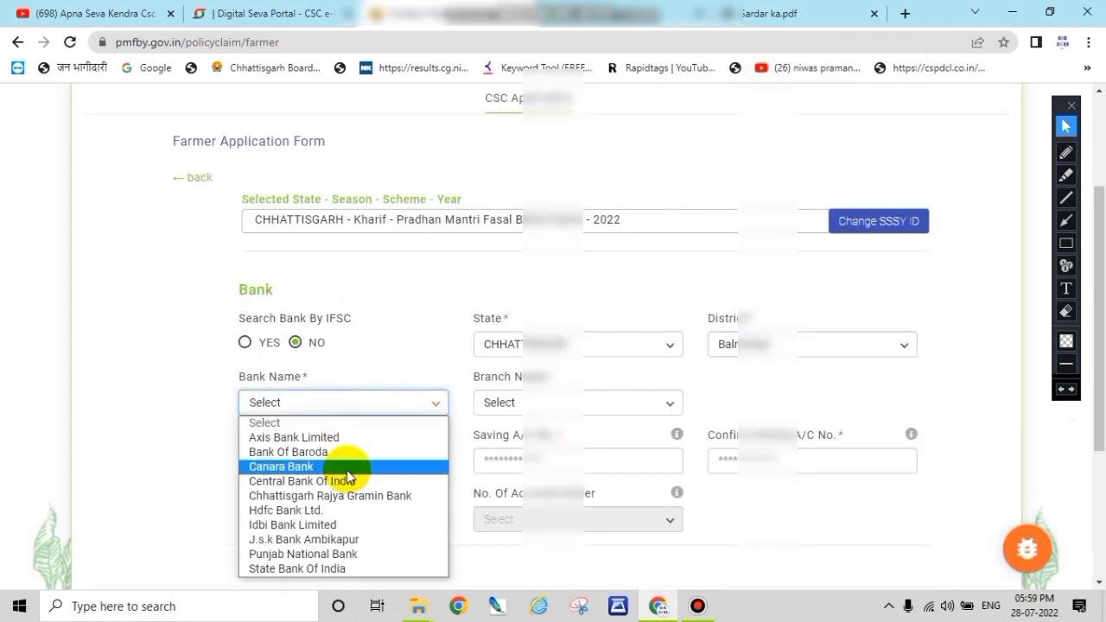
click(355, 496)
click(508, 410)
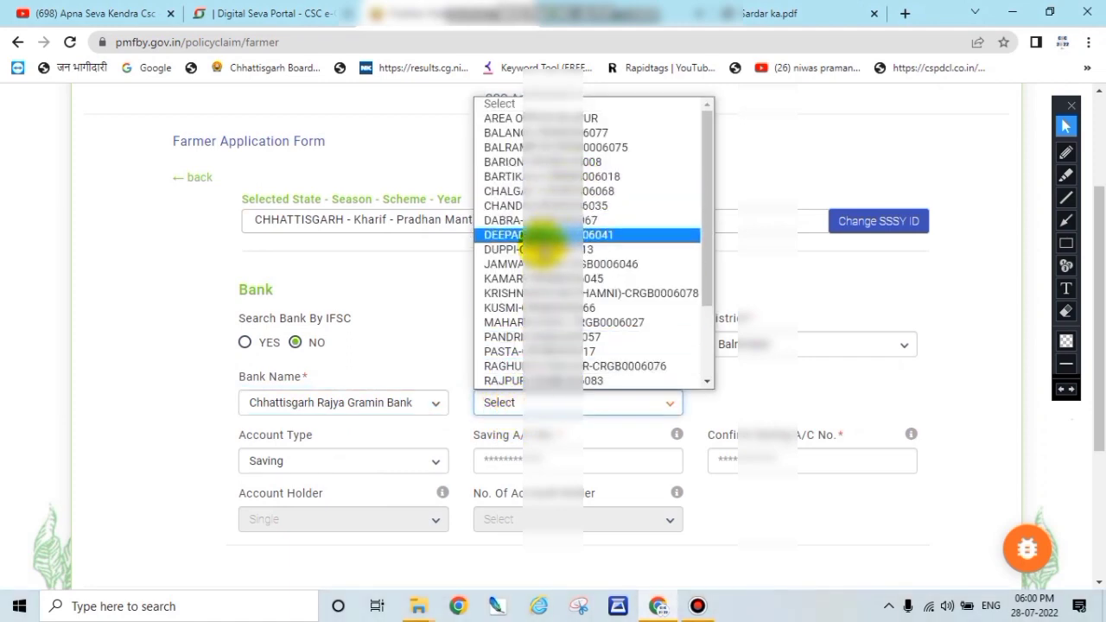
click(540, 249)
Set the account type to Loan and enter the bank loan account number in both the number and confirmation fields
scroll(547, 393, down, 3)
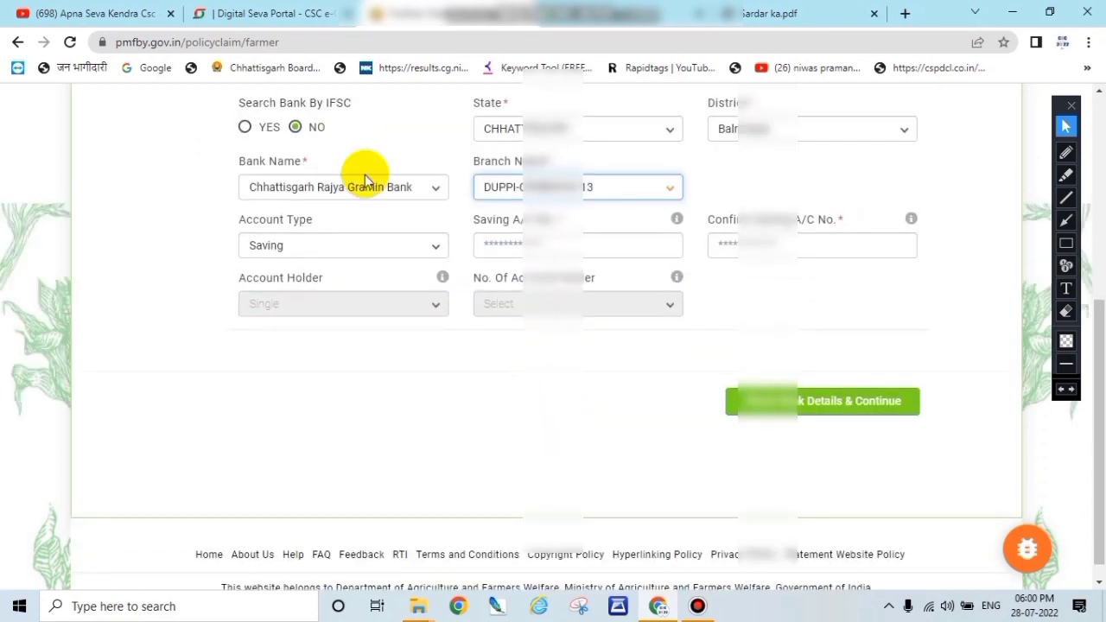
click(303, 247)
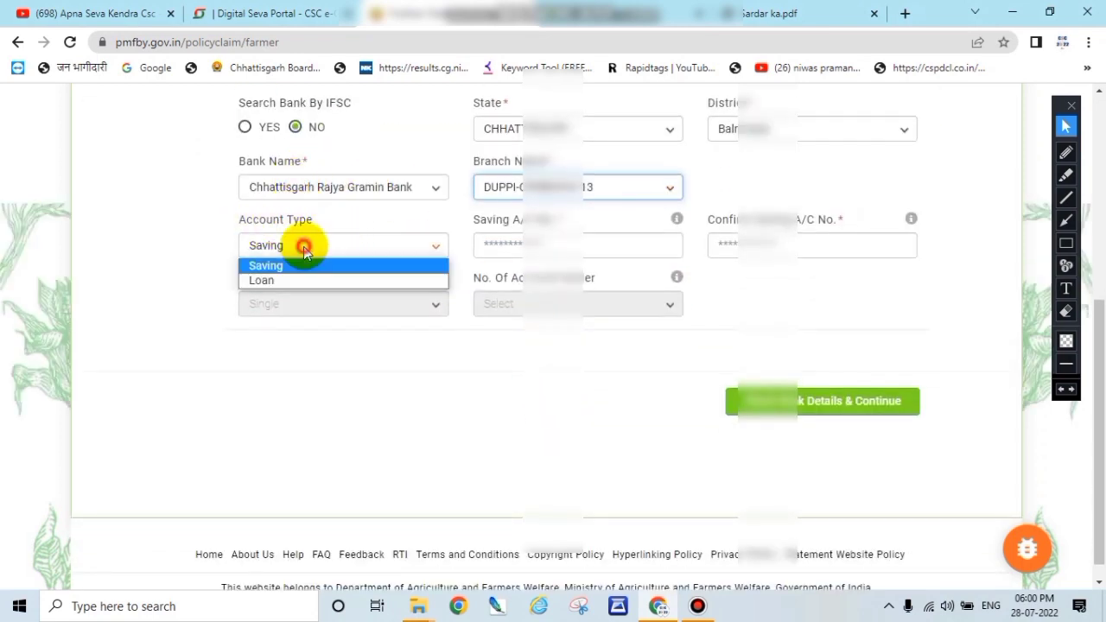
click(264, 281)
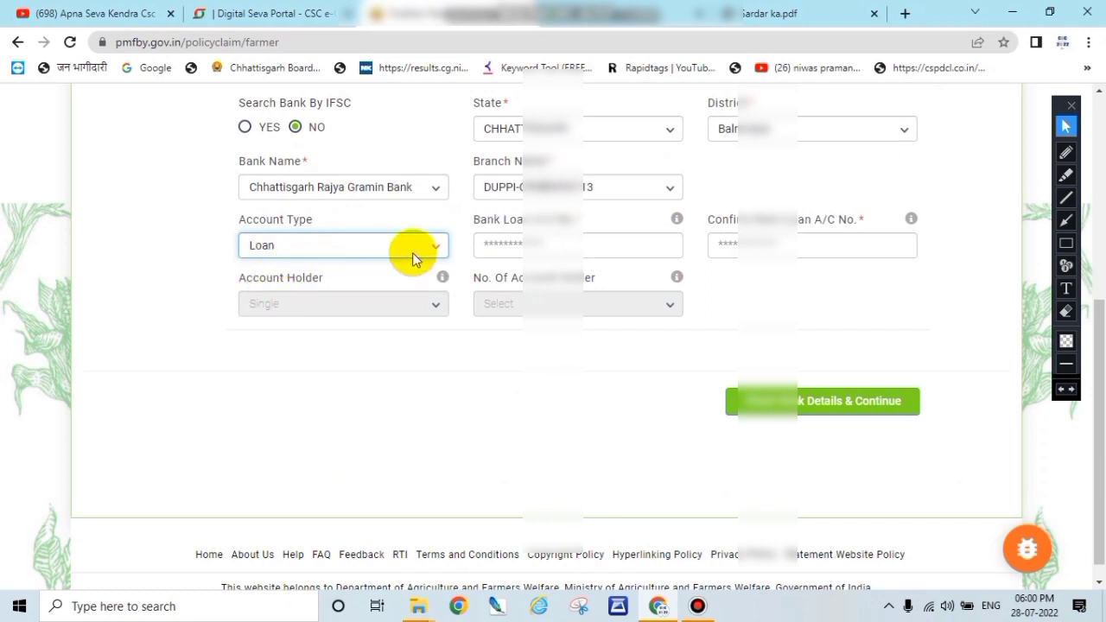
click(499, 245)
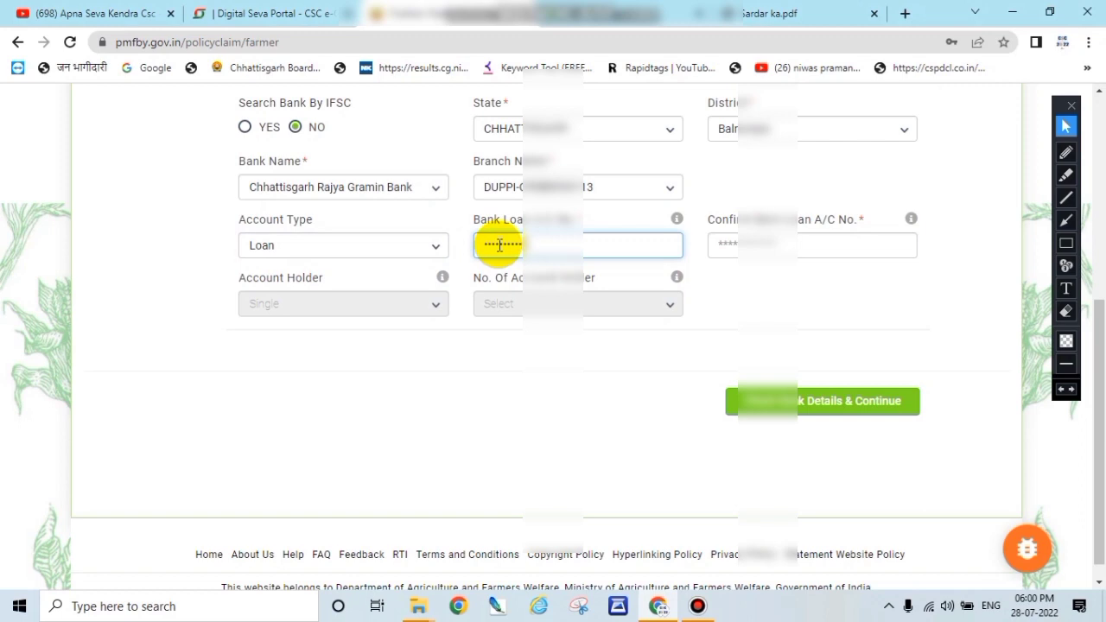
click(737, 245)
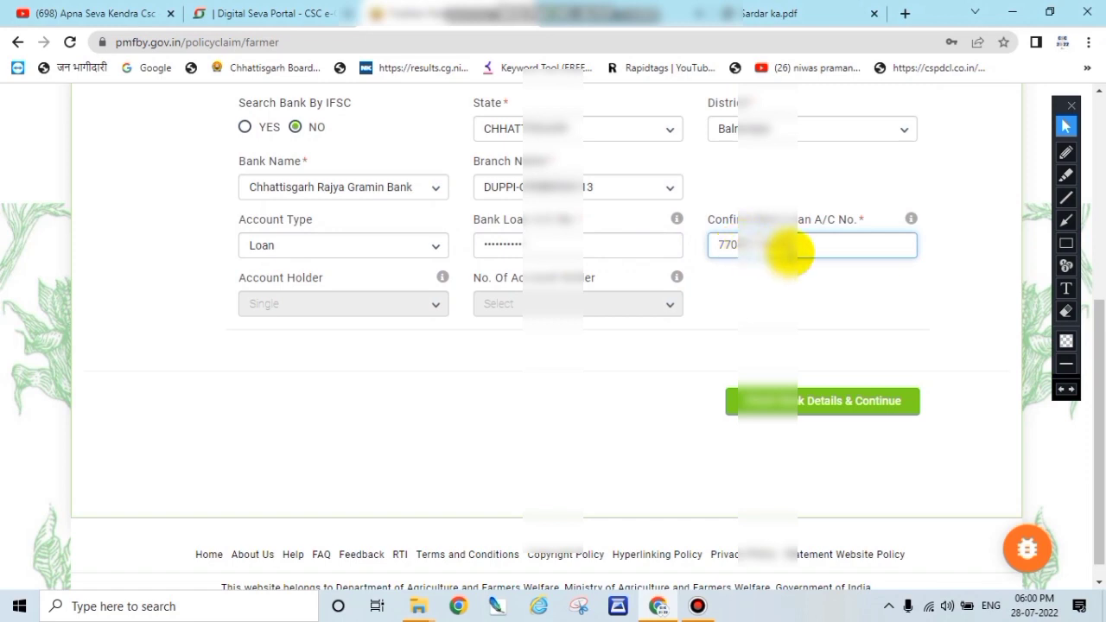
Outline the Account Holder and No. Of Account Holder fields with red rectangles and clear the outlines
click(1066, 242)
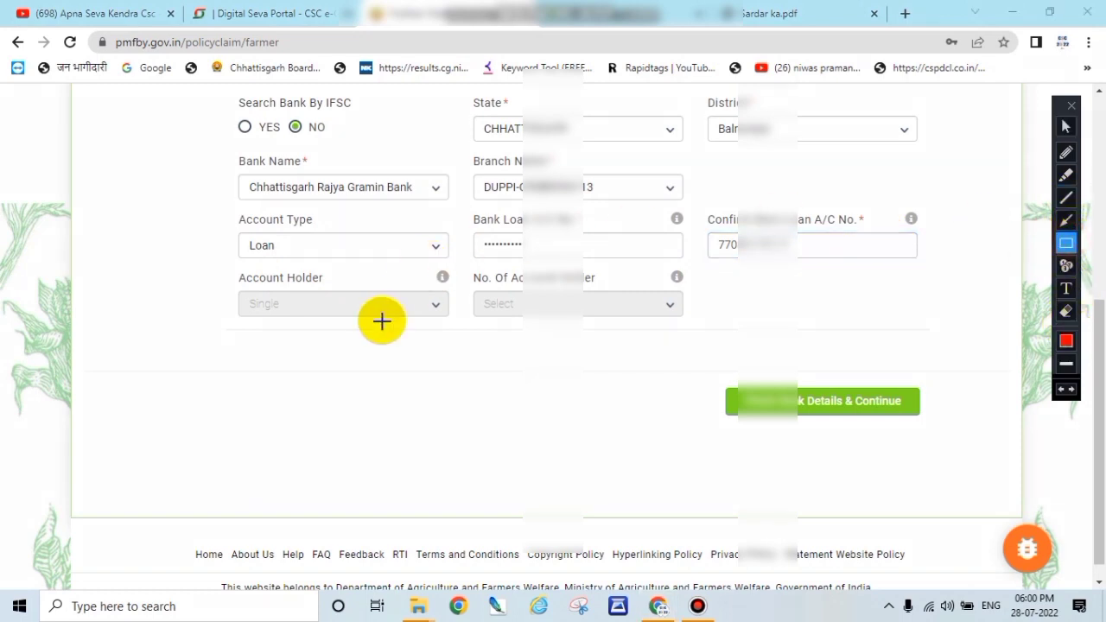
mouse_move(228, 286)
mouse_down()
mouse_move(314, 314)
mouse_move(453, 327)
mouse_up()
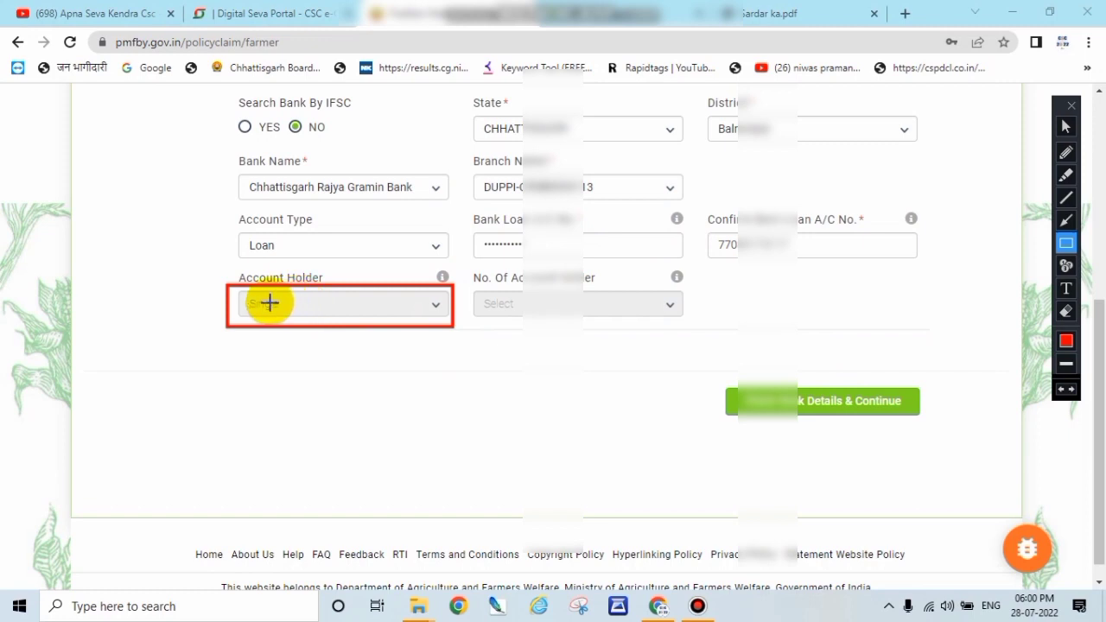
drag(467, 286, 681, 320)
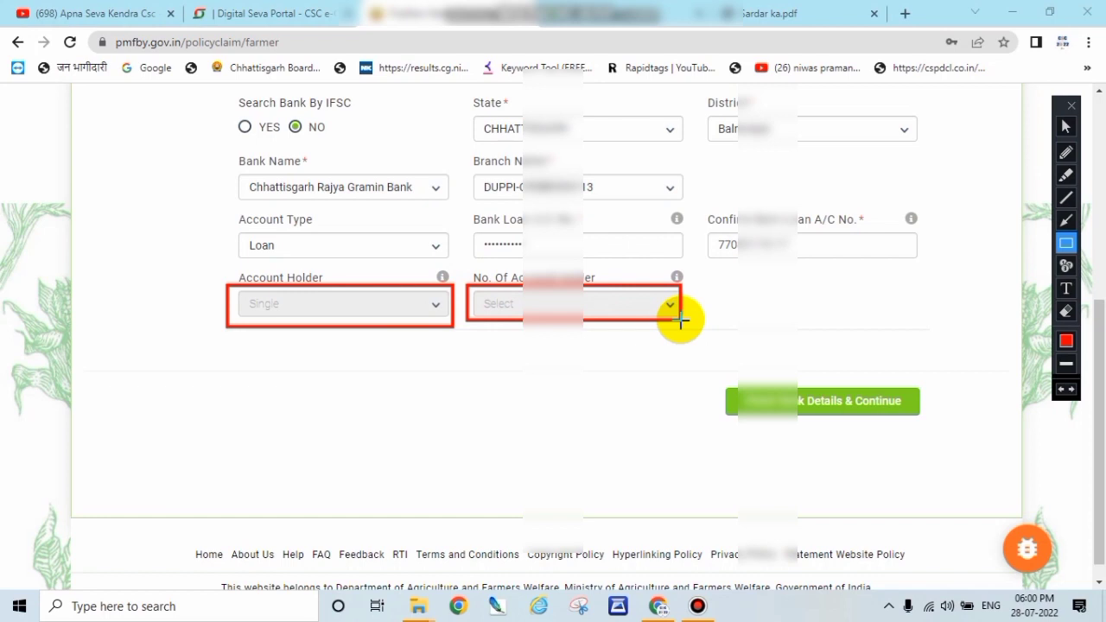
click(1064, 391)
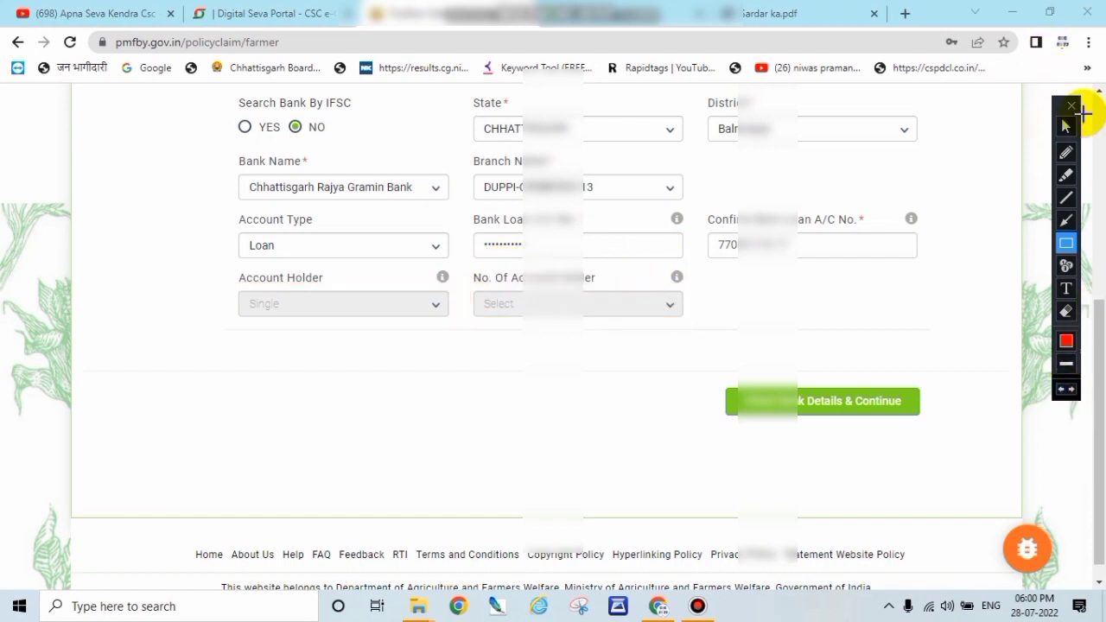
click(1068, 128)
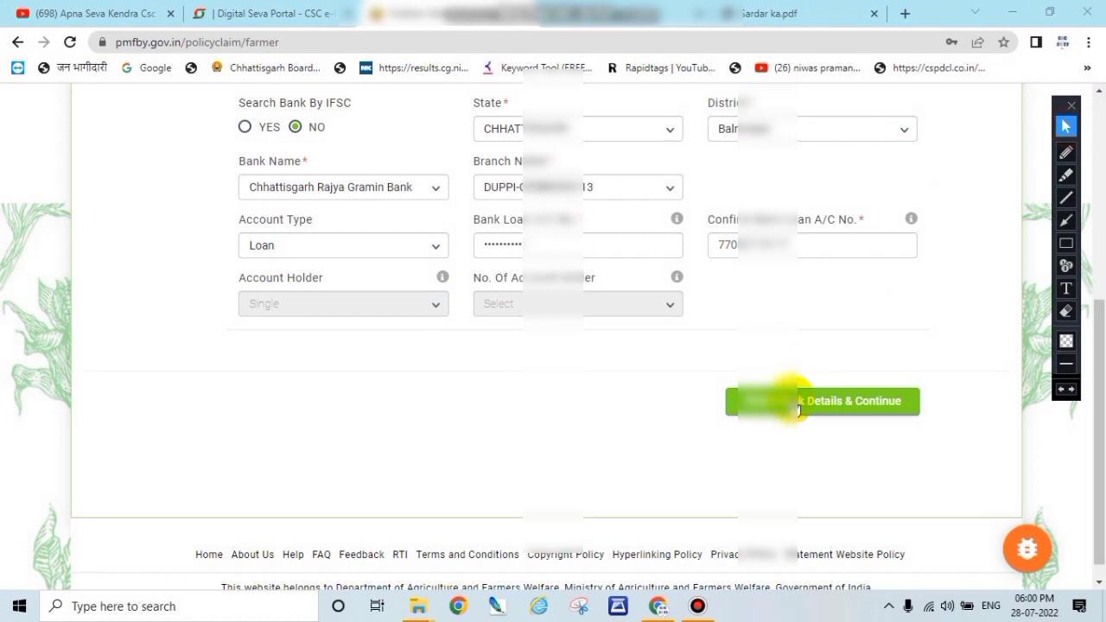
Submit the bank details to continue and verify the farmer's Aadhaar number in the farmer details
click(797, 404)
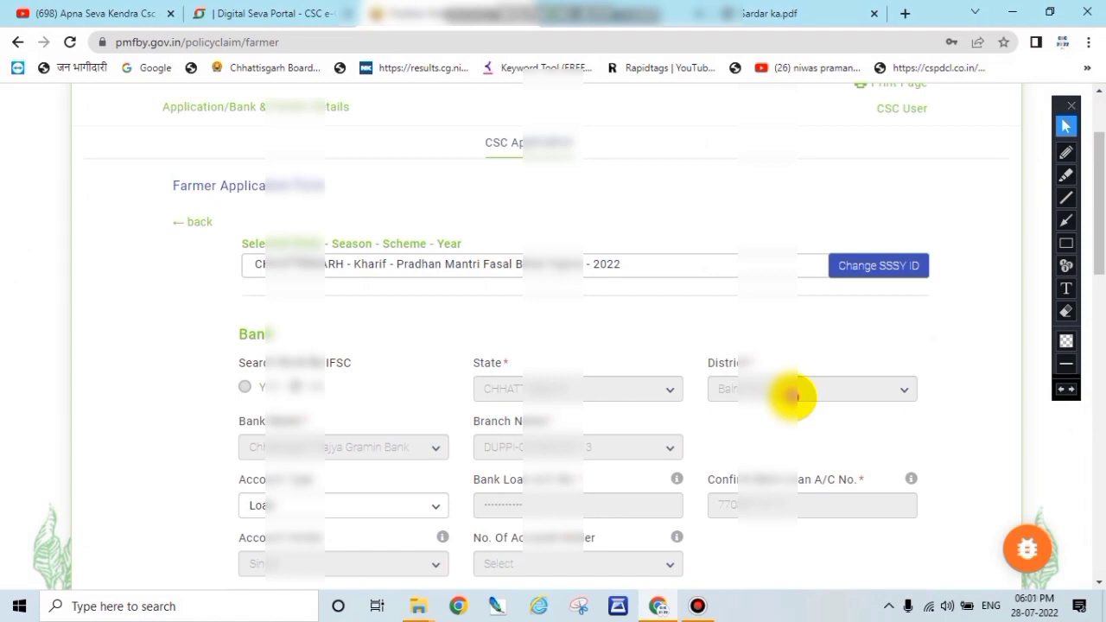
drag(1096, 230, 1100, 362)
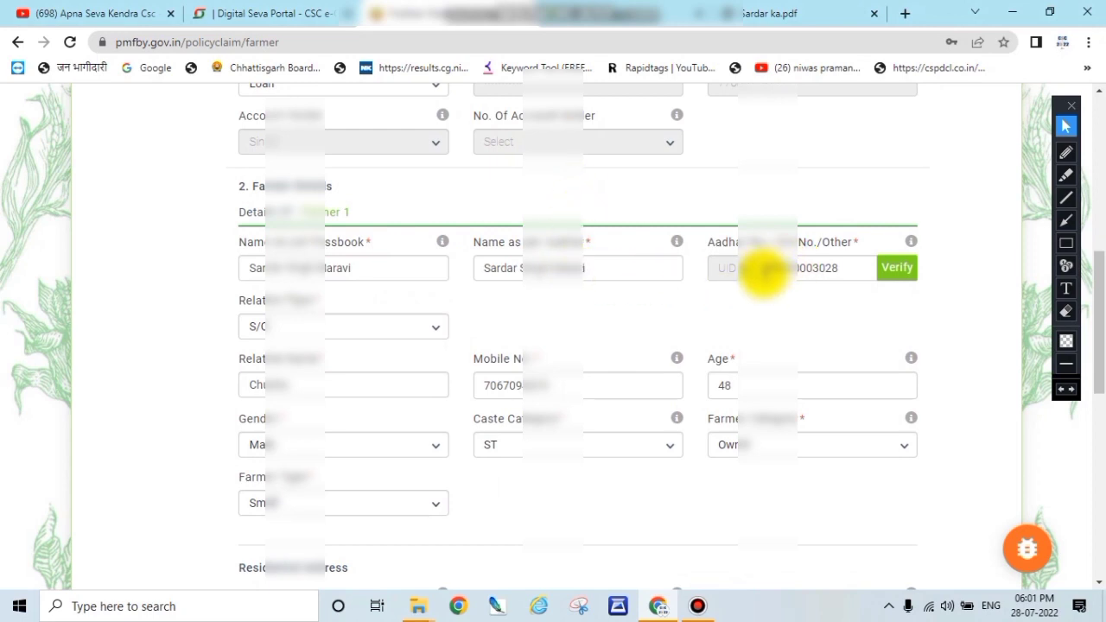
click(898, 273)
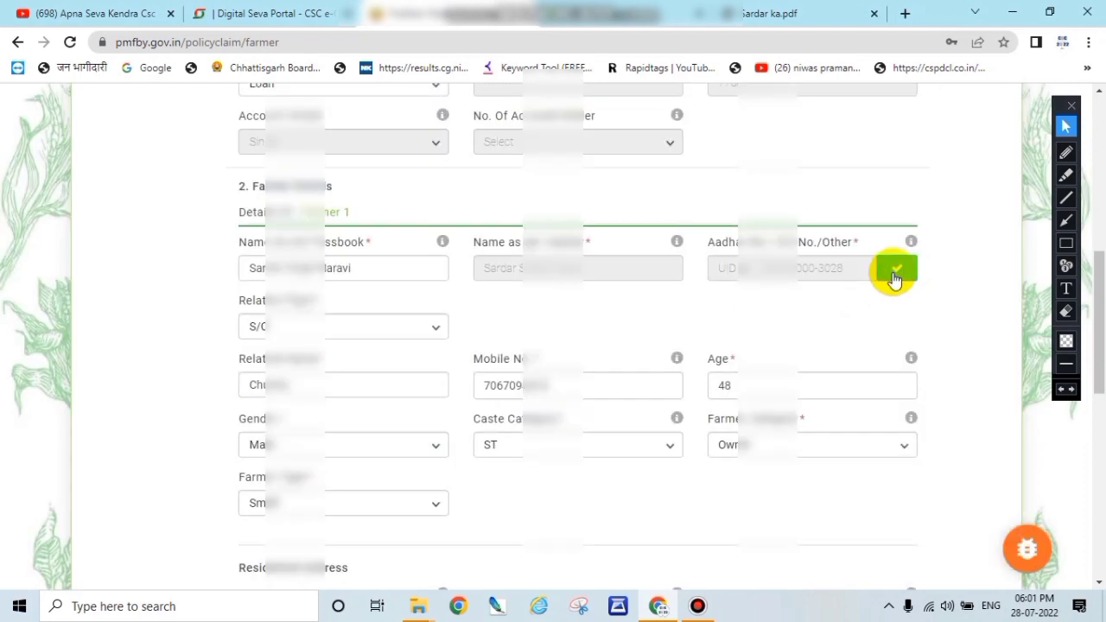
Review the farmer's mobile number and the available Farmer Type options without changing them
scroll(415, 337, down, 4)
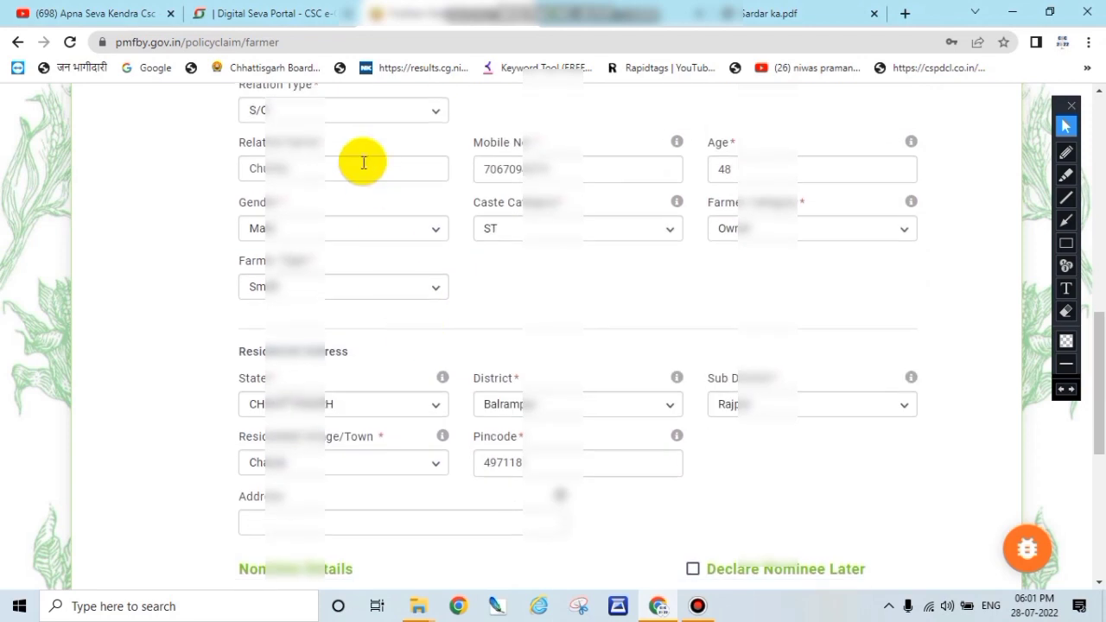
drag(571, 169, 449, 178)
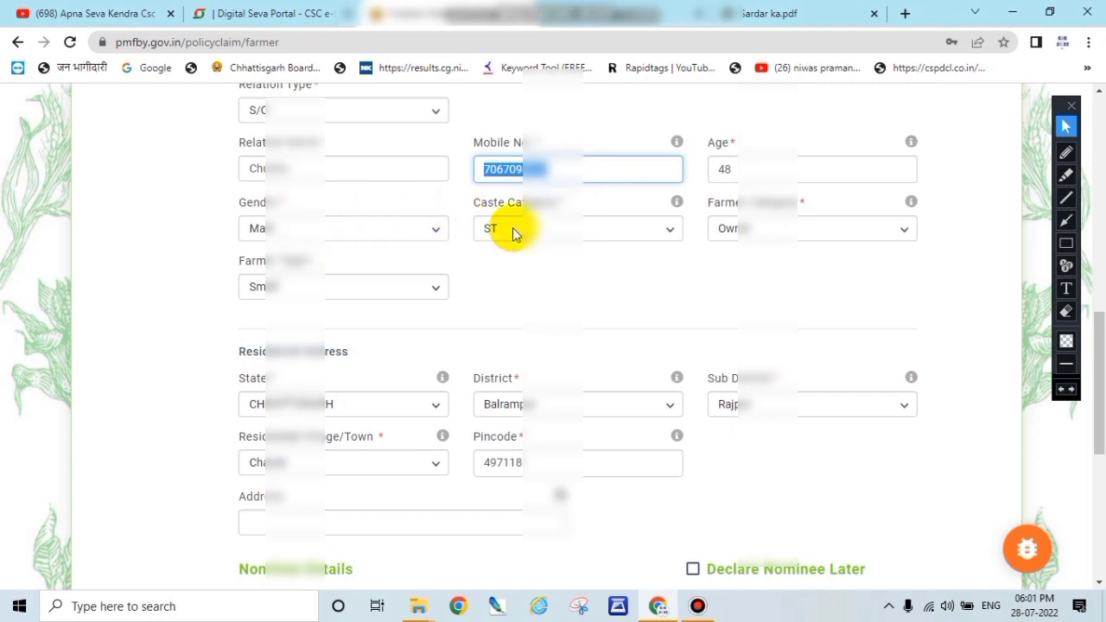
click(518, 288)
click(383, 300)
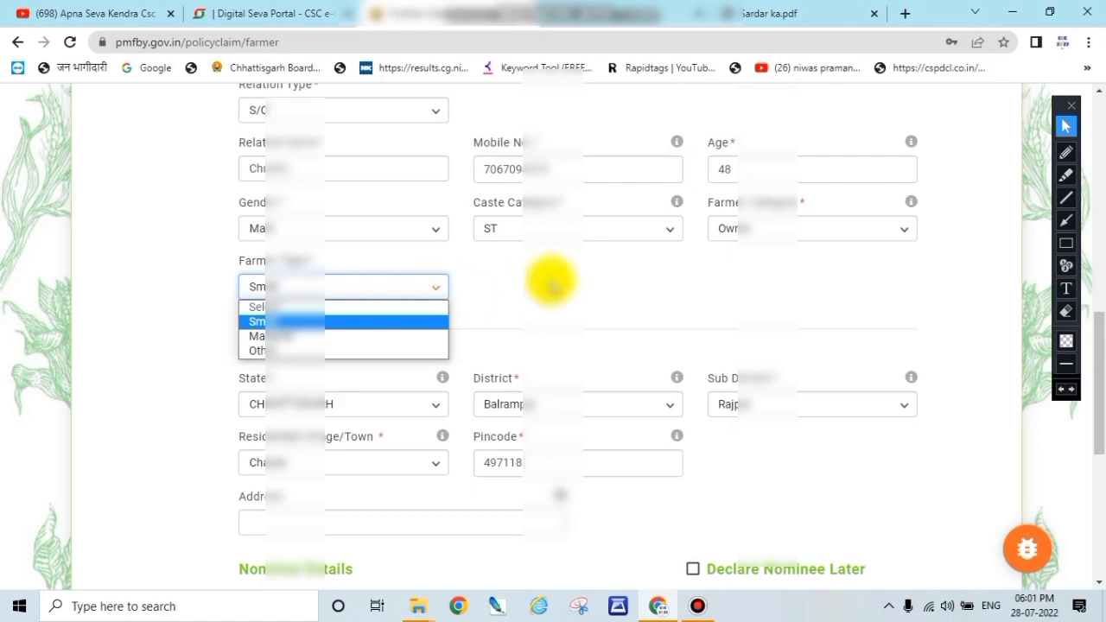
click(550, 281)
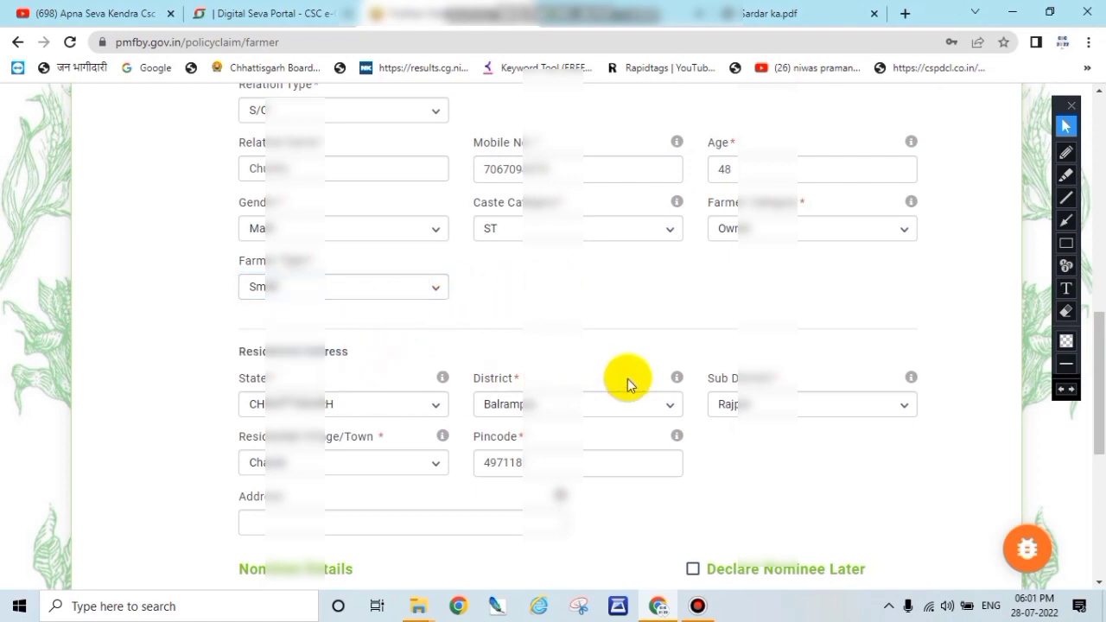
Fill in the farmer's residential address using the saved address suggestion
scroll(629, 382, down, 3)
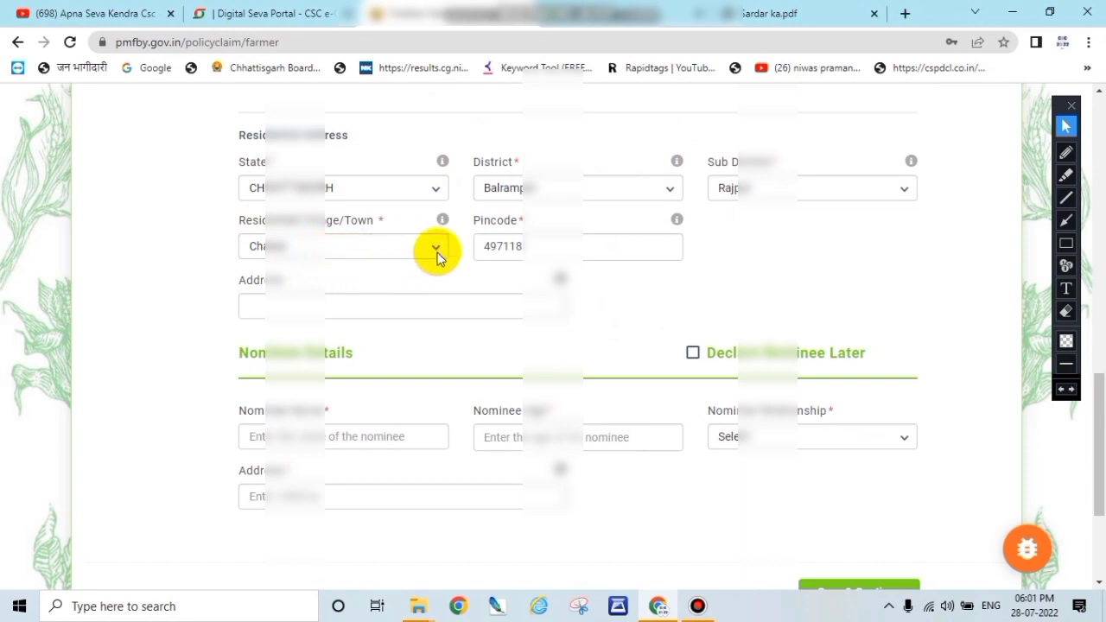
click(349, 303)
click(375, 344)
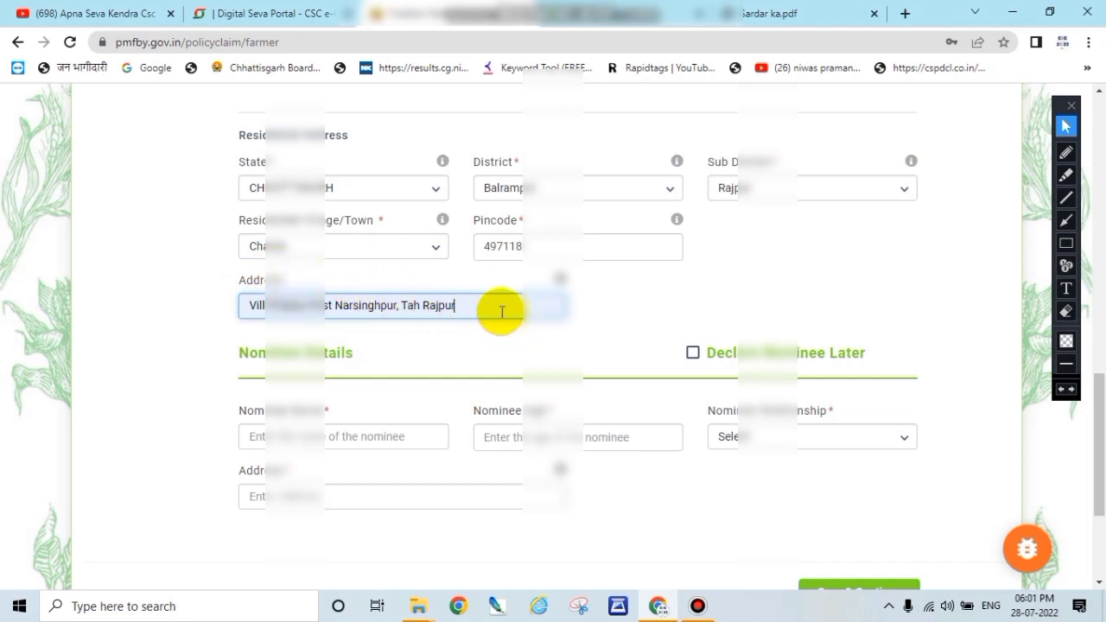
Choose to declare the nominee later instead of filling in the nominee fields, and save the farmer details to continue
drag(355, 353, 331, 432)
click(356, 439)
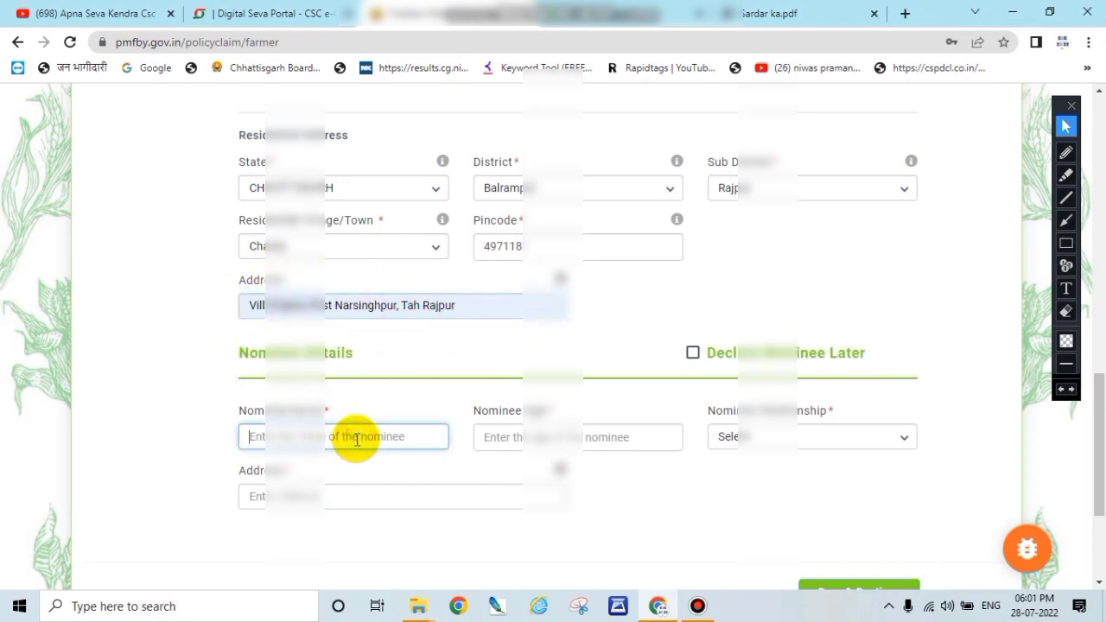
click(512, 435)
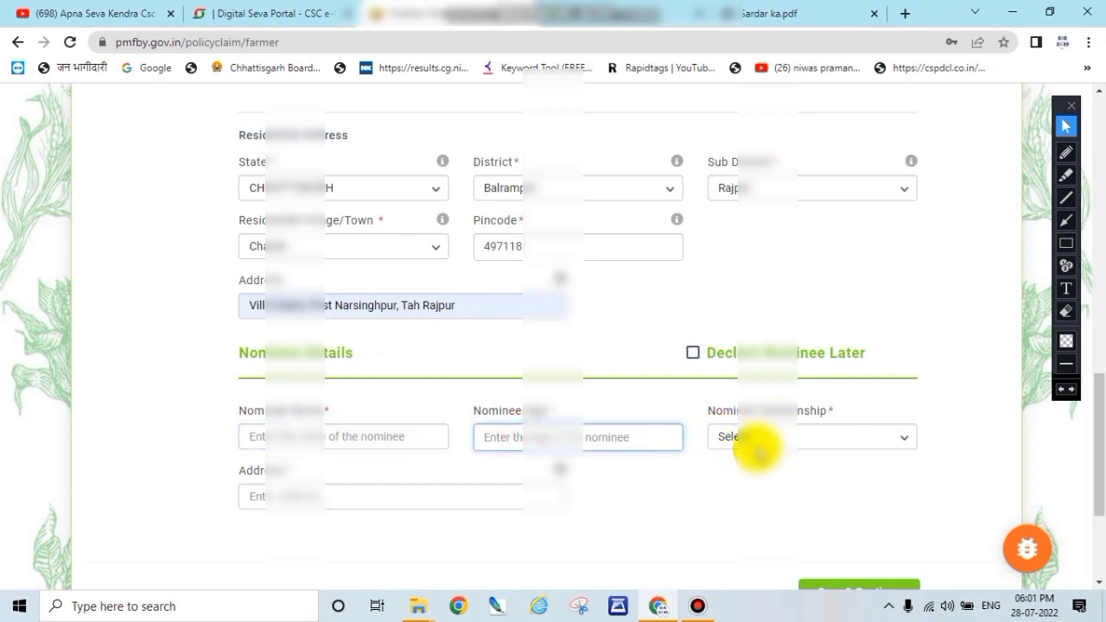
click(430, 494)
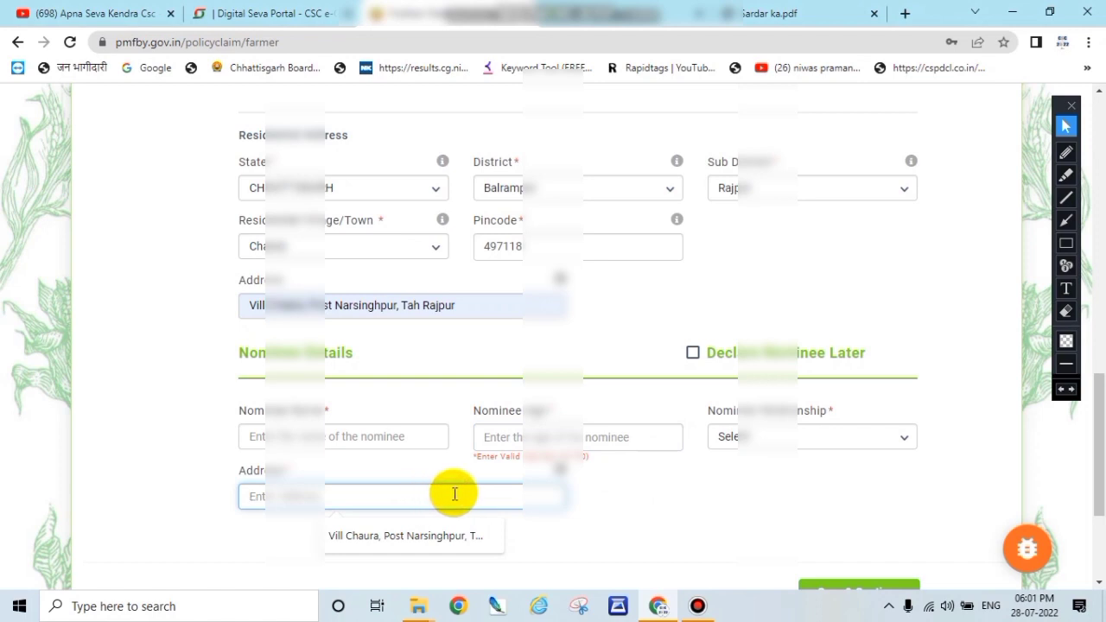
click(692, 354)
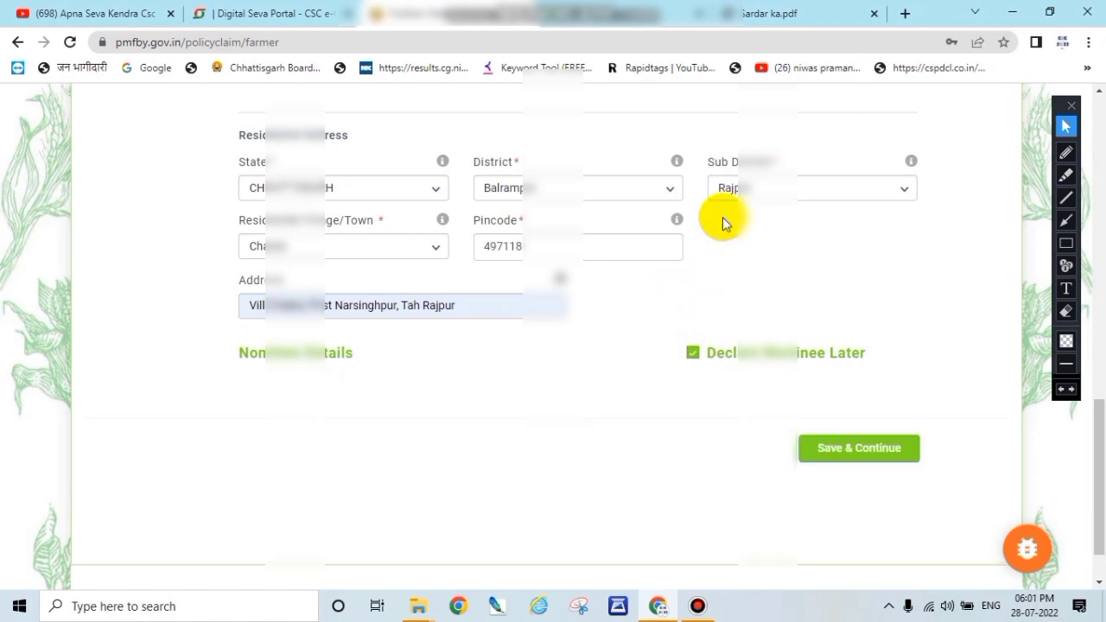
click(856, 449)
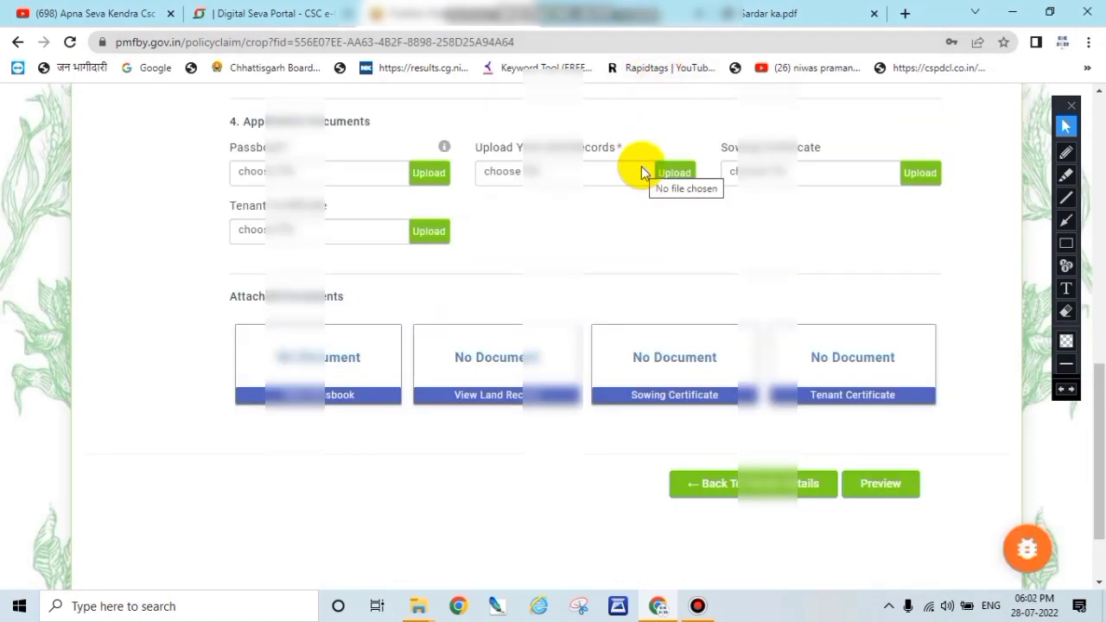
Set the district to Balrampur and the tehsil to Rajpur in the crop details
scroll(602, 273, up, 8)
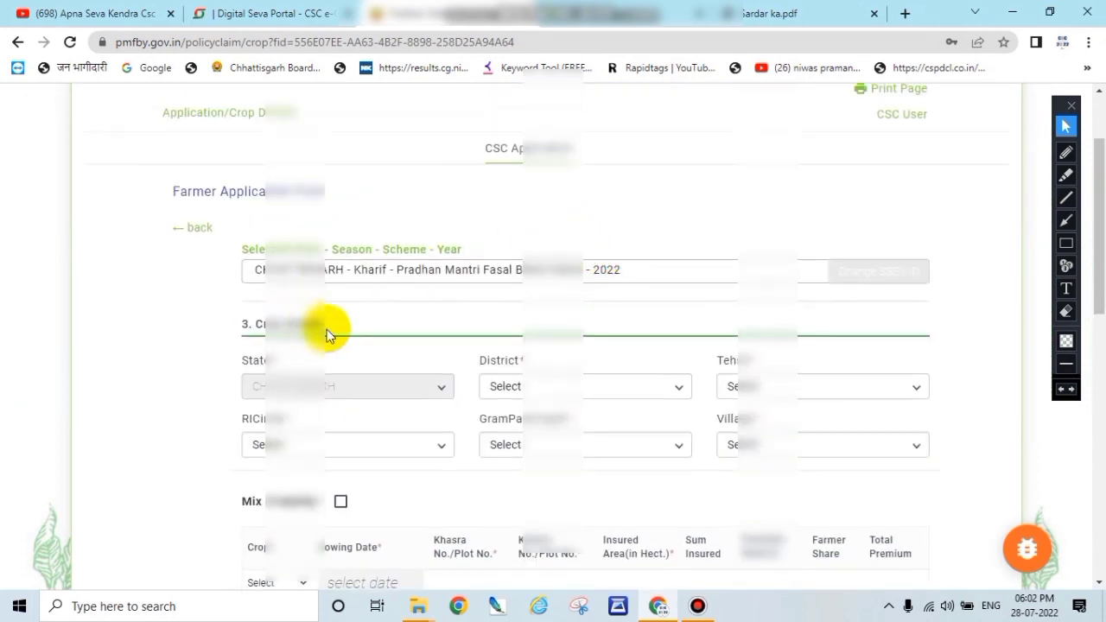
drag(295, 330, 240, 328)
click(531, 385)
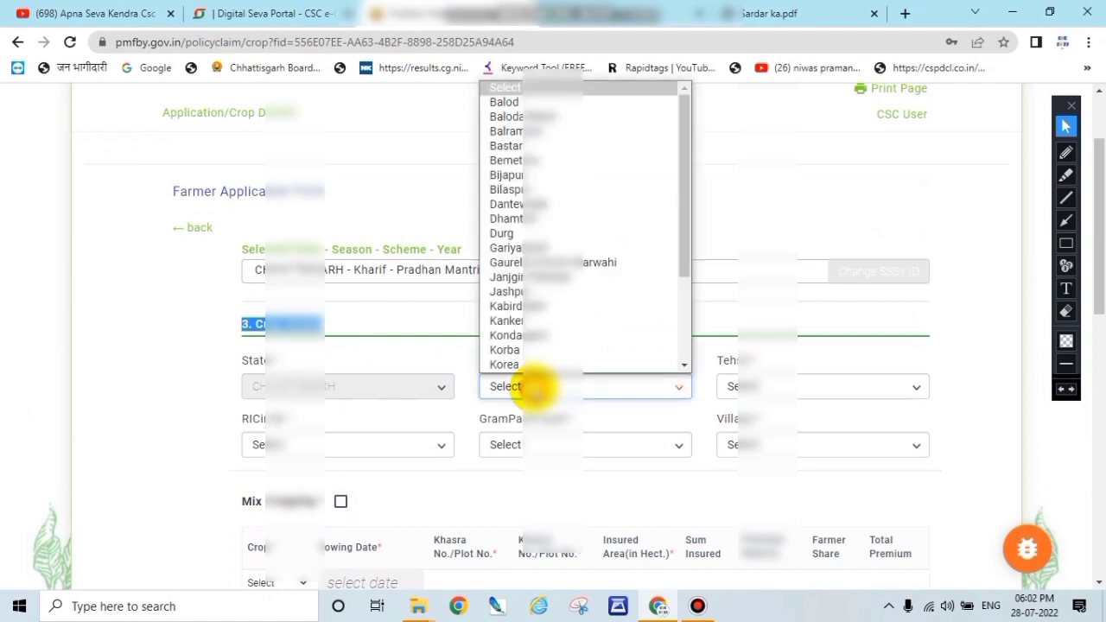
click(313, 379)
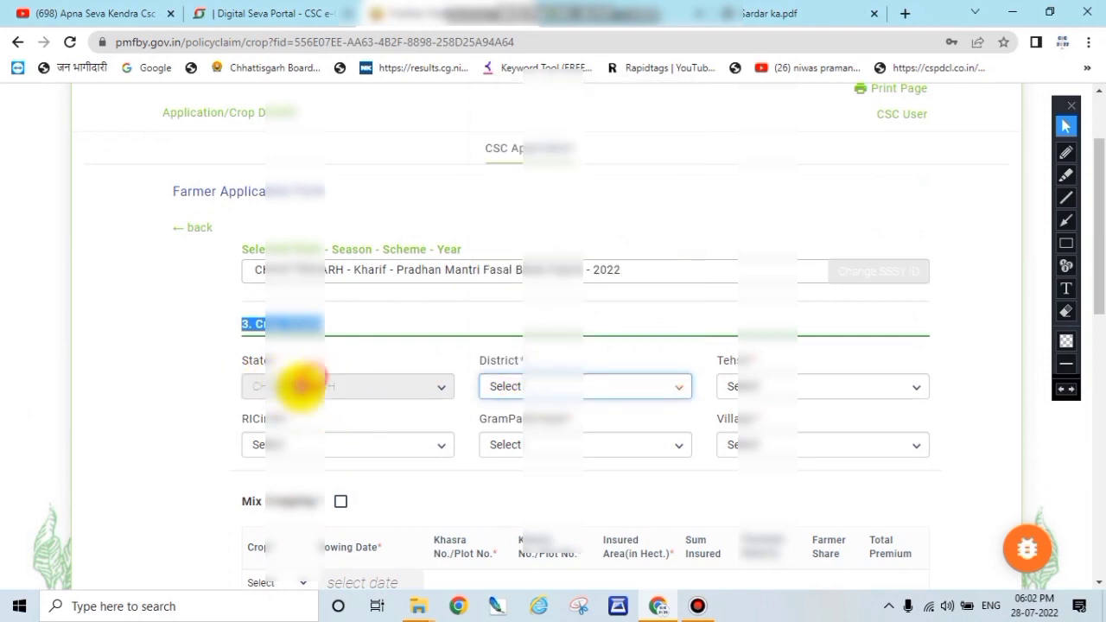
click(510, 386)
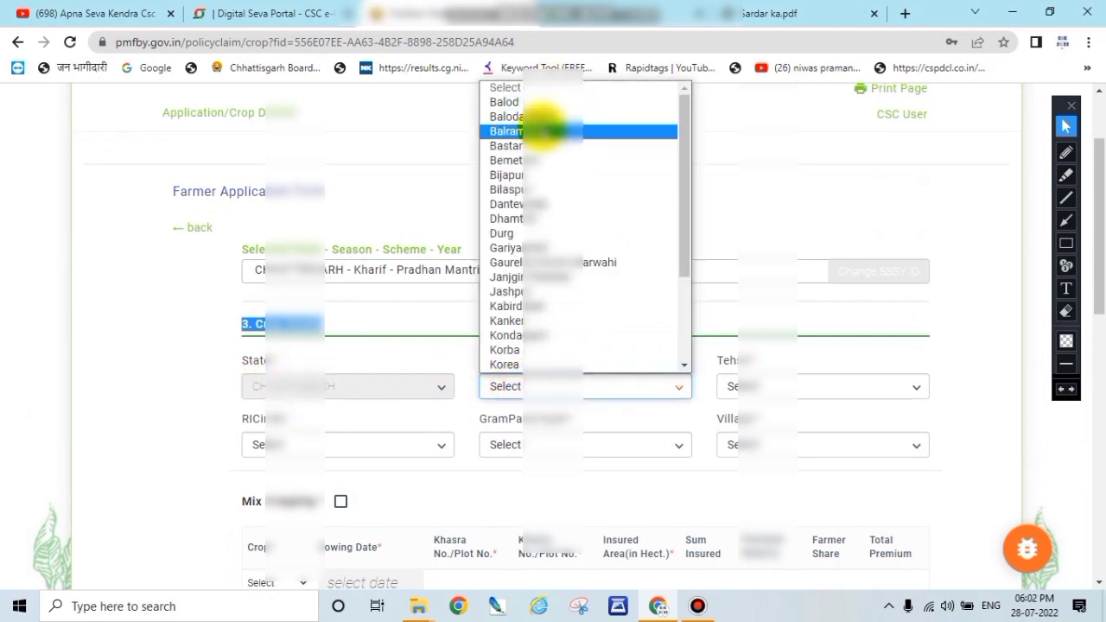
click(523, 130)
click(753, 388)
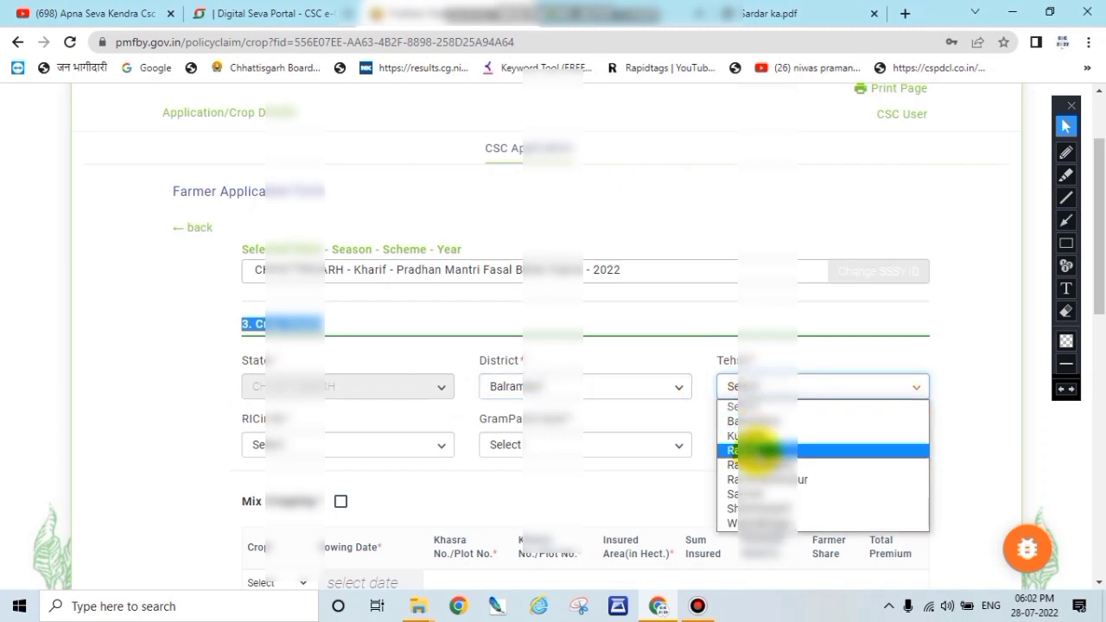
click(756, 451)
Set the RI circle to Parasagudi and the gram panchayat to Chaura, and select the village of the farmer's land
click(327, 451)
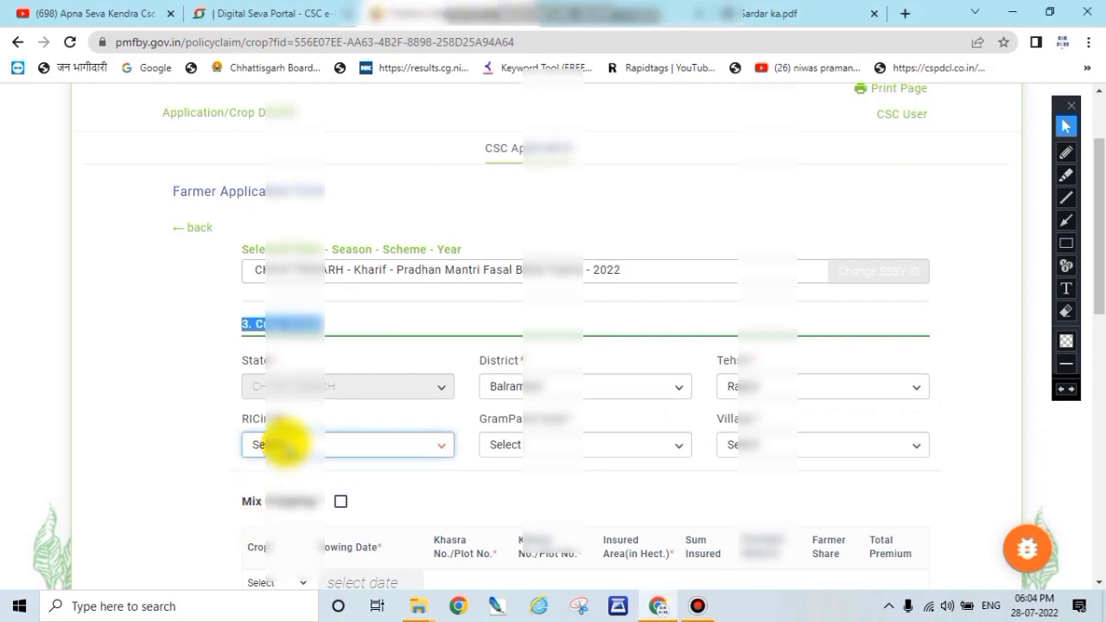
click(283, 444)
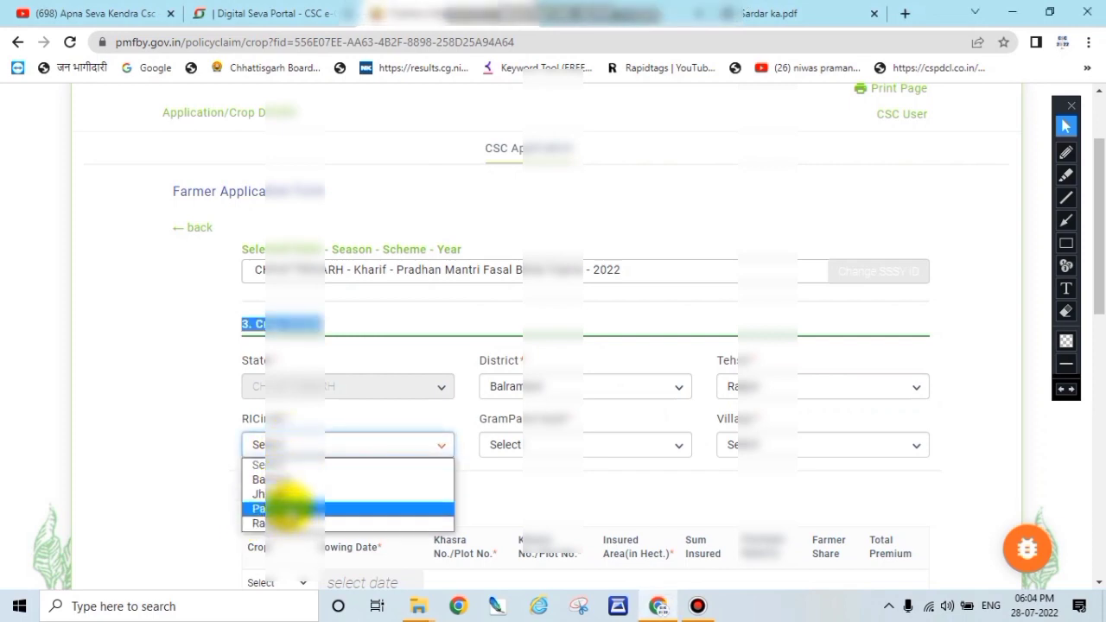
click(288, 508)
click(503, 445)
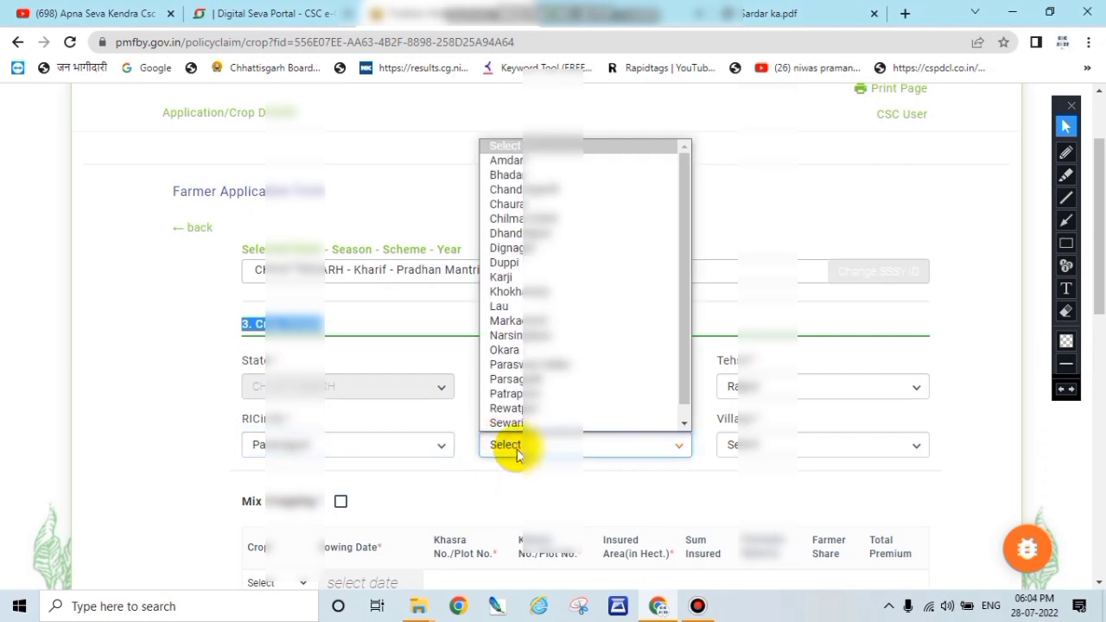
click(529, 205)
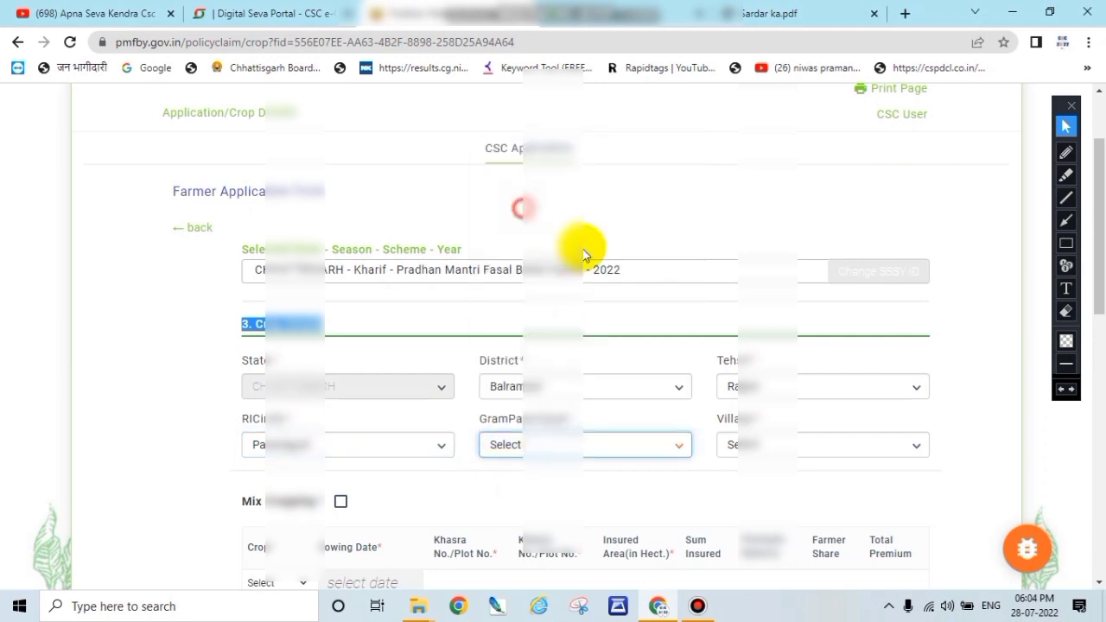
click(786, 445)
click(765, 480)
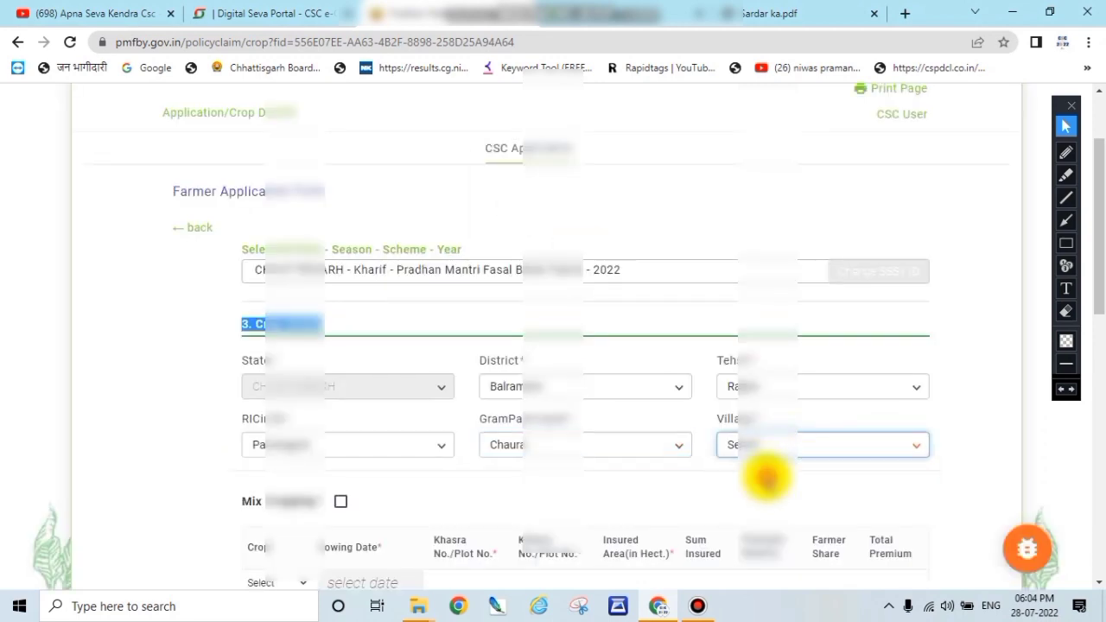
scroll(497, 494, down, 3)
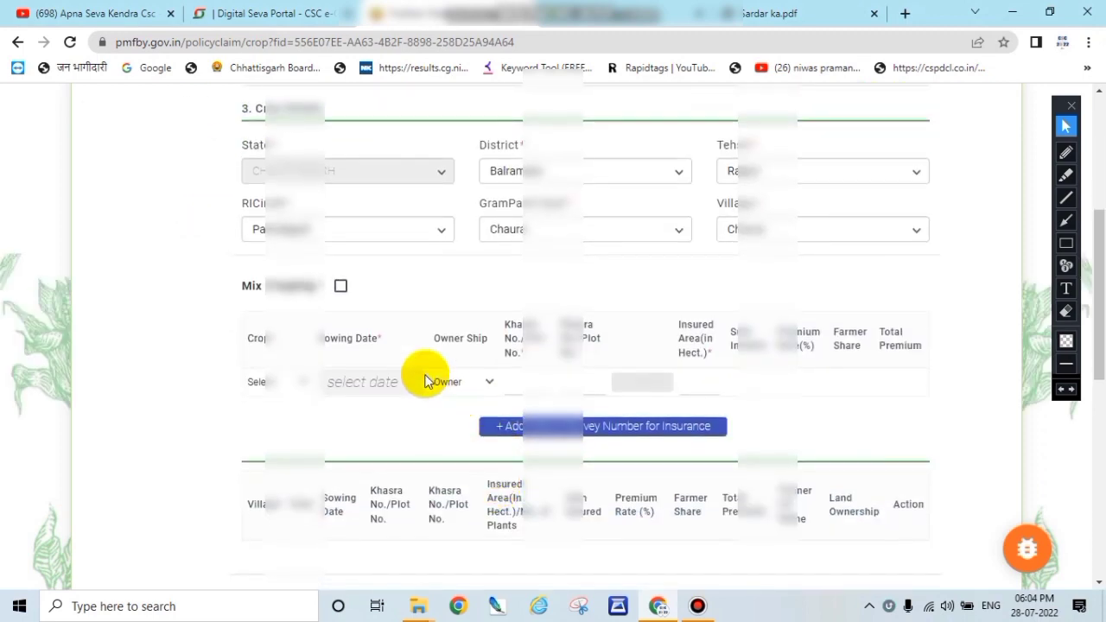
click(340, 286)
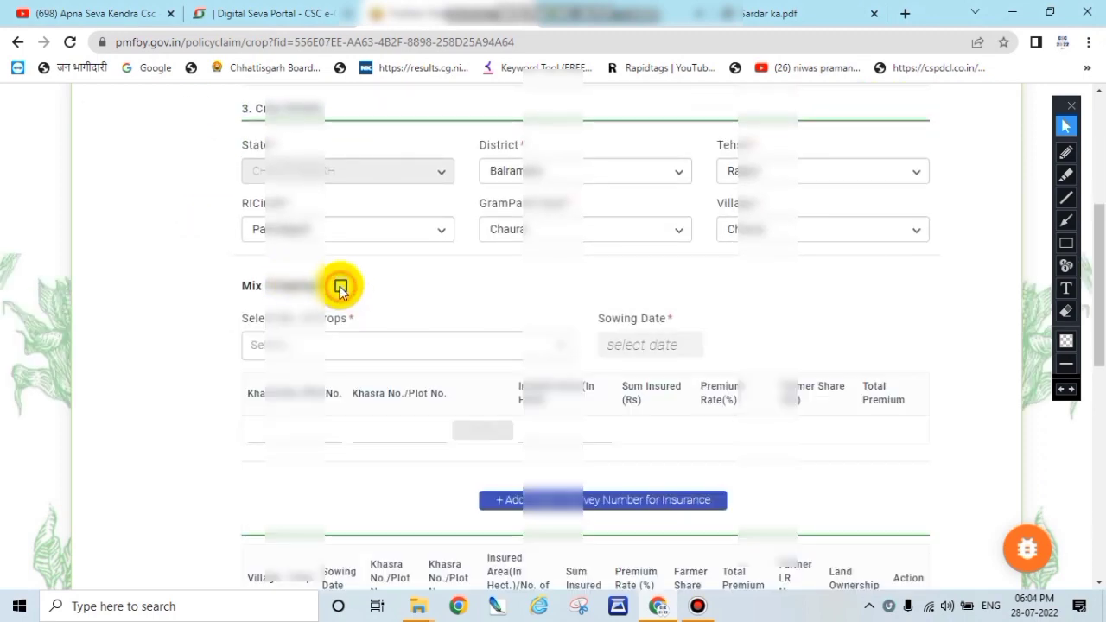
click(340, 287)
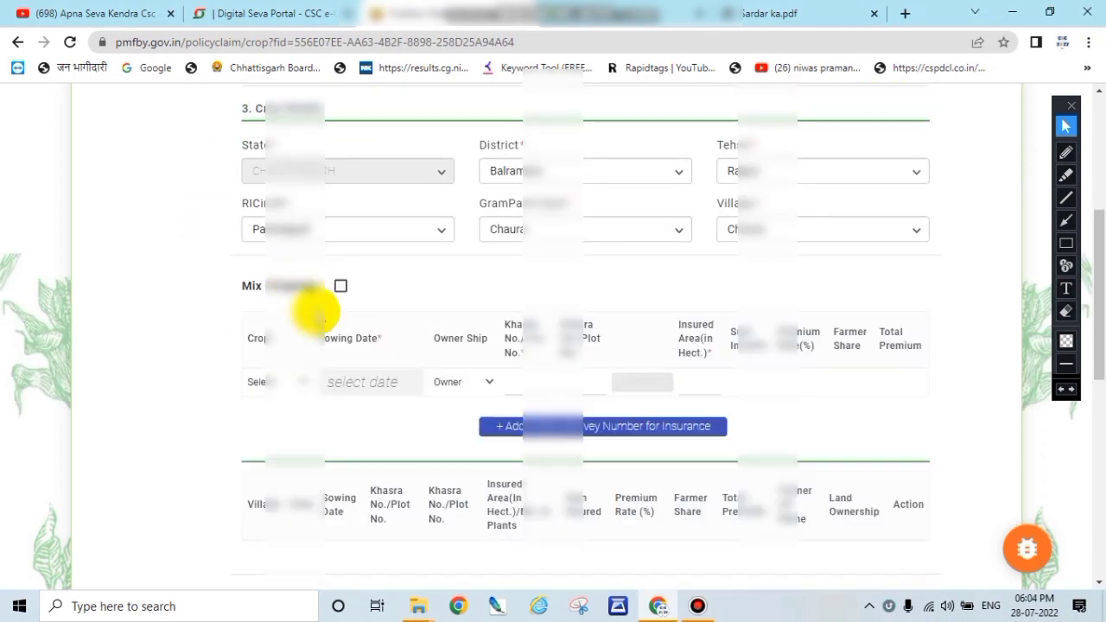
Set the crop to Paddy - RF (UnIR), the sowing date to 15-06-2022 and the ownership to Tenant
click(290, 380)
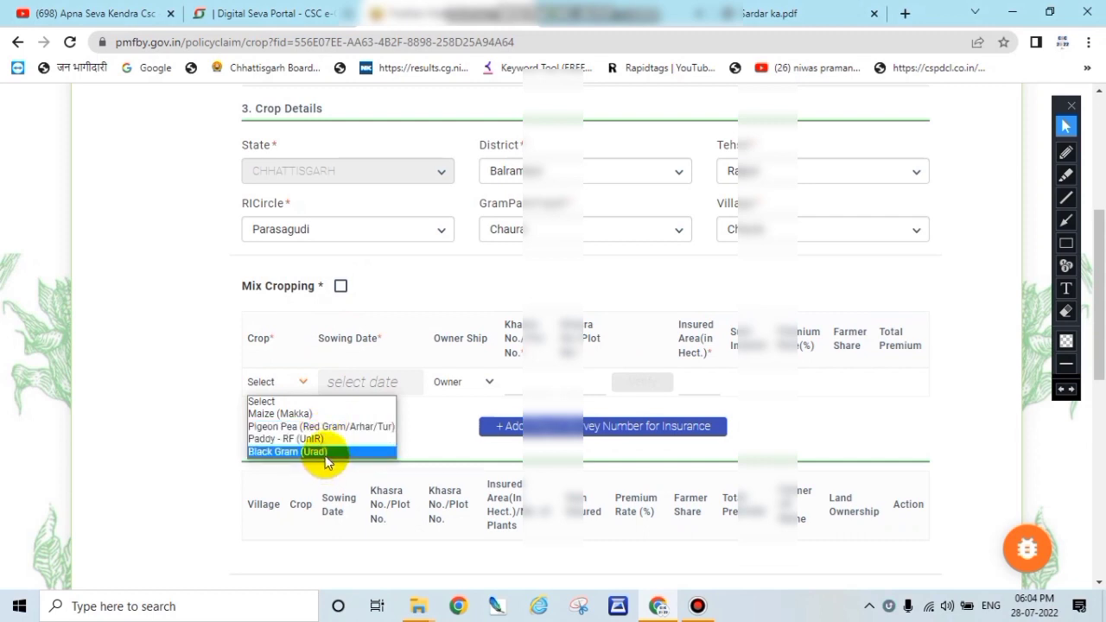
click(309, 438)
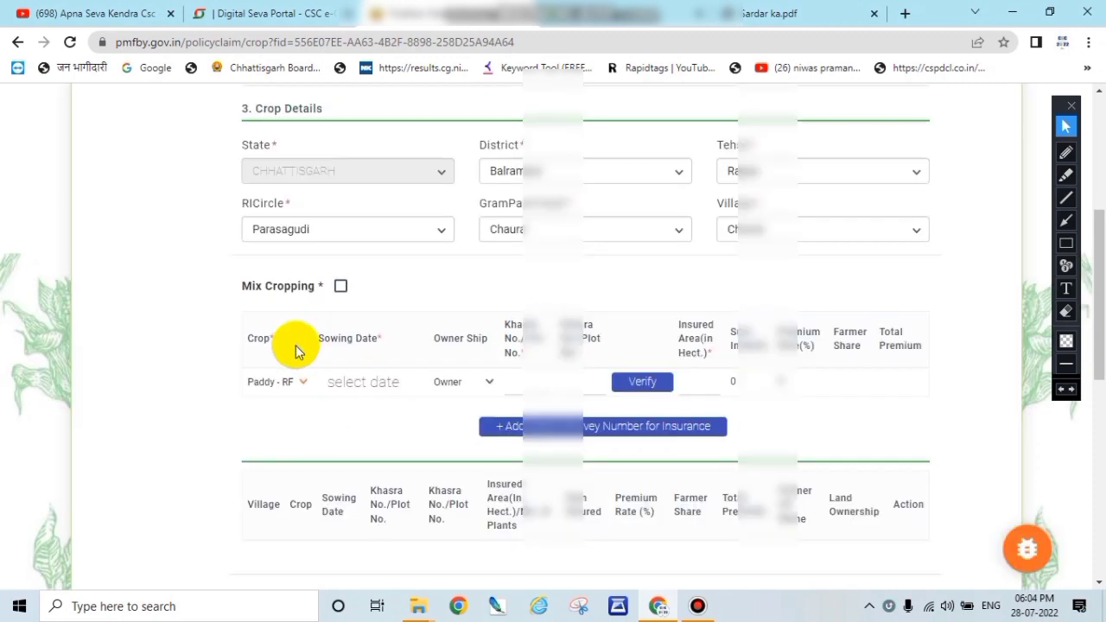
click(353, 385)
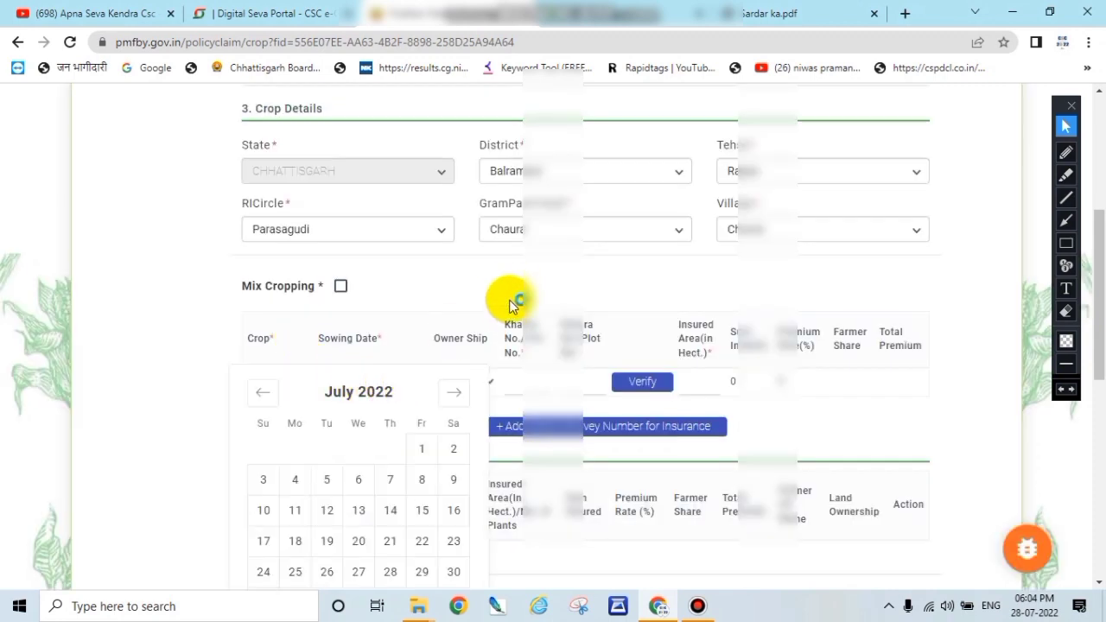
click(263, 392)
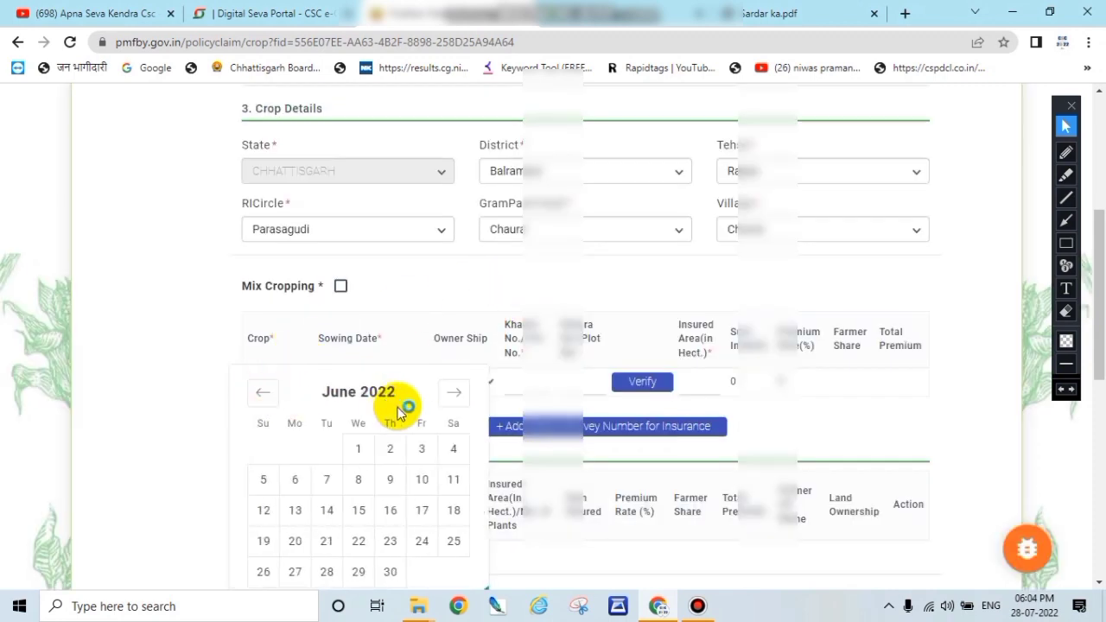
click(358, 510)
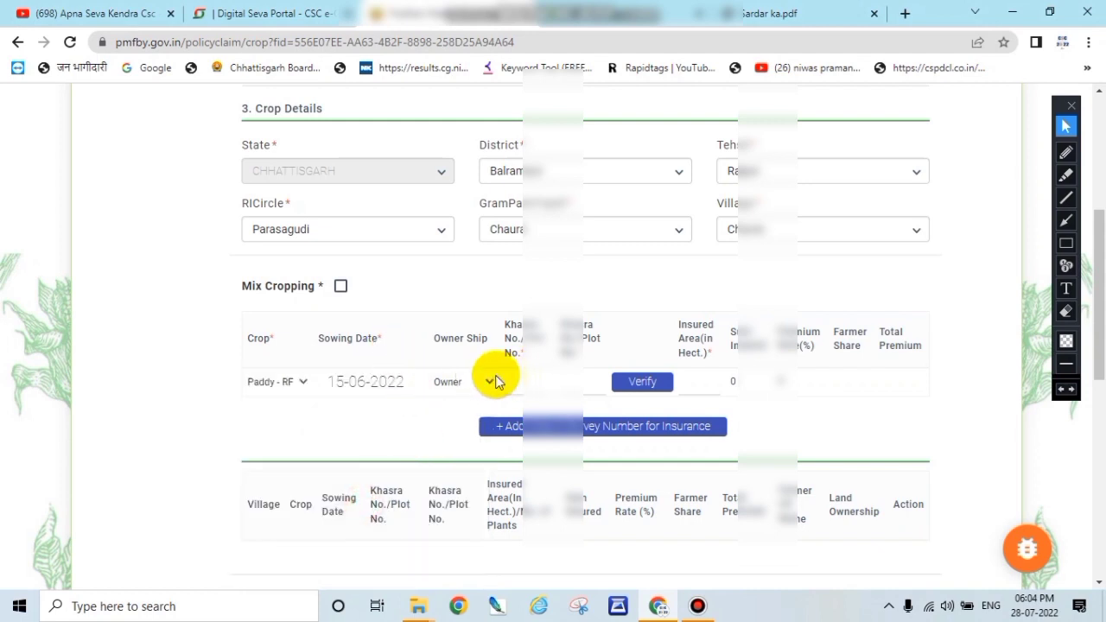
click(484, 387)
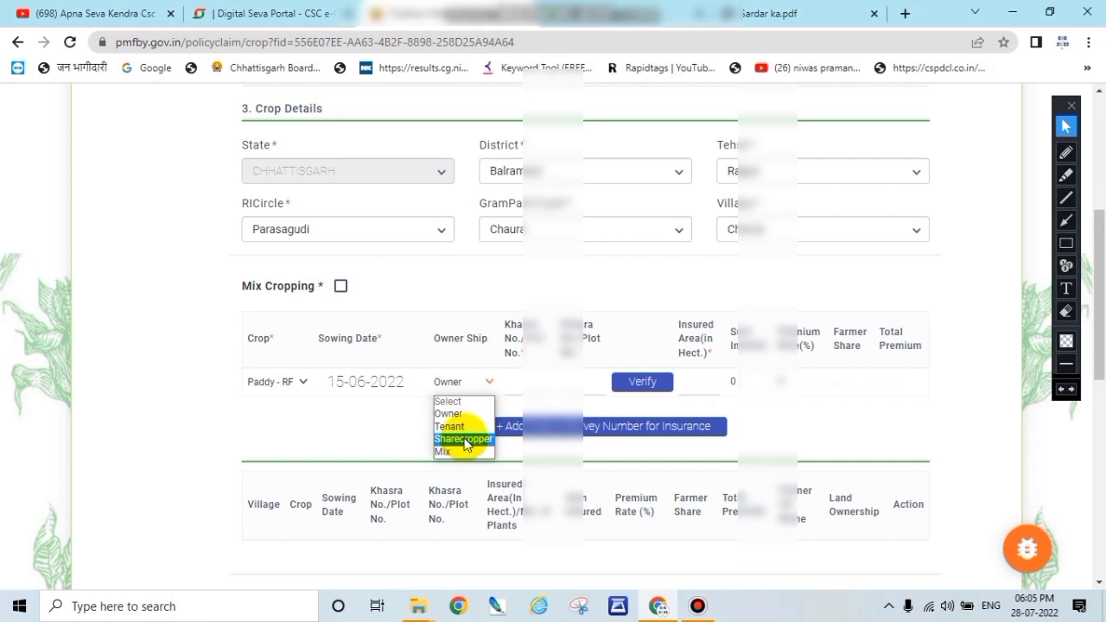
click(454, 426)
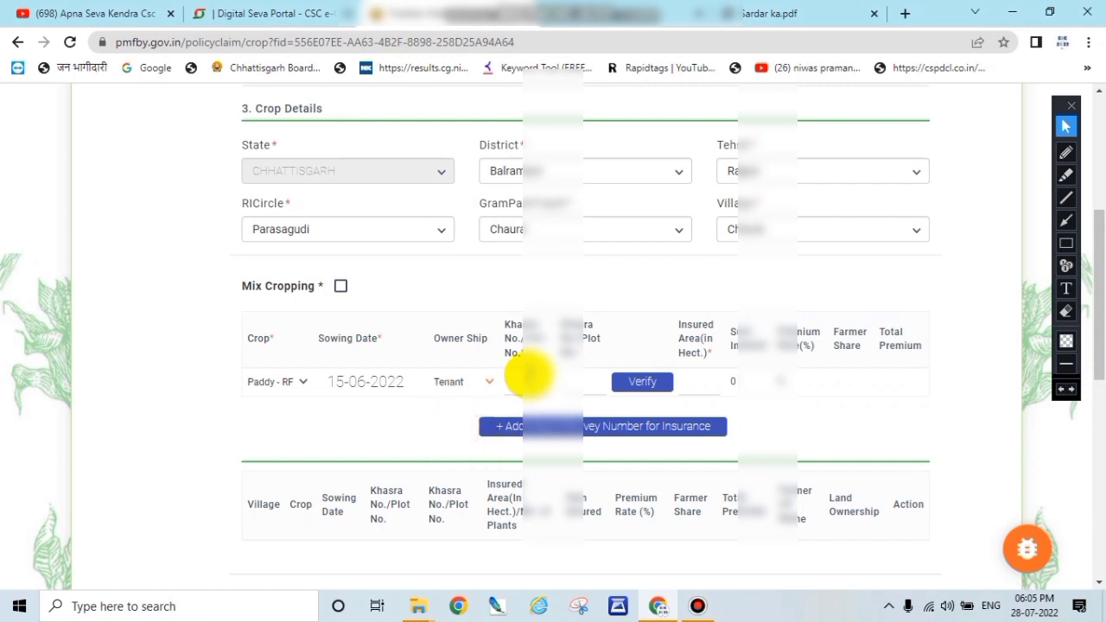
Enter khasra/plot number 305/50 in both khasra number fields of the crop row
click(516, 383)
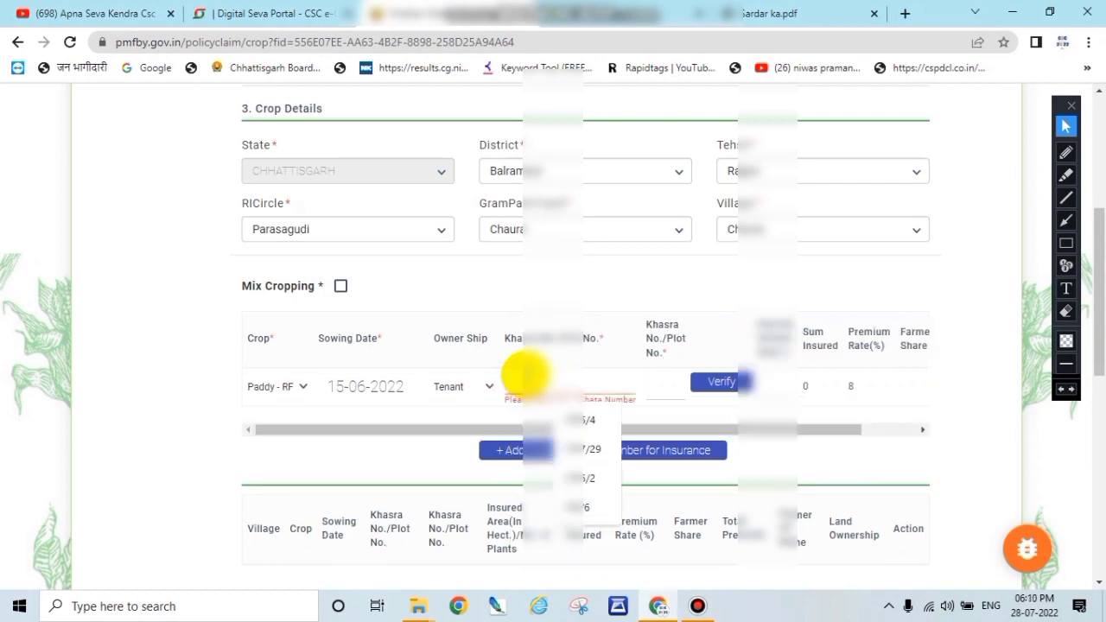
text(305)
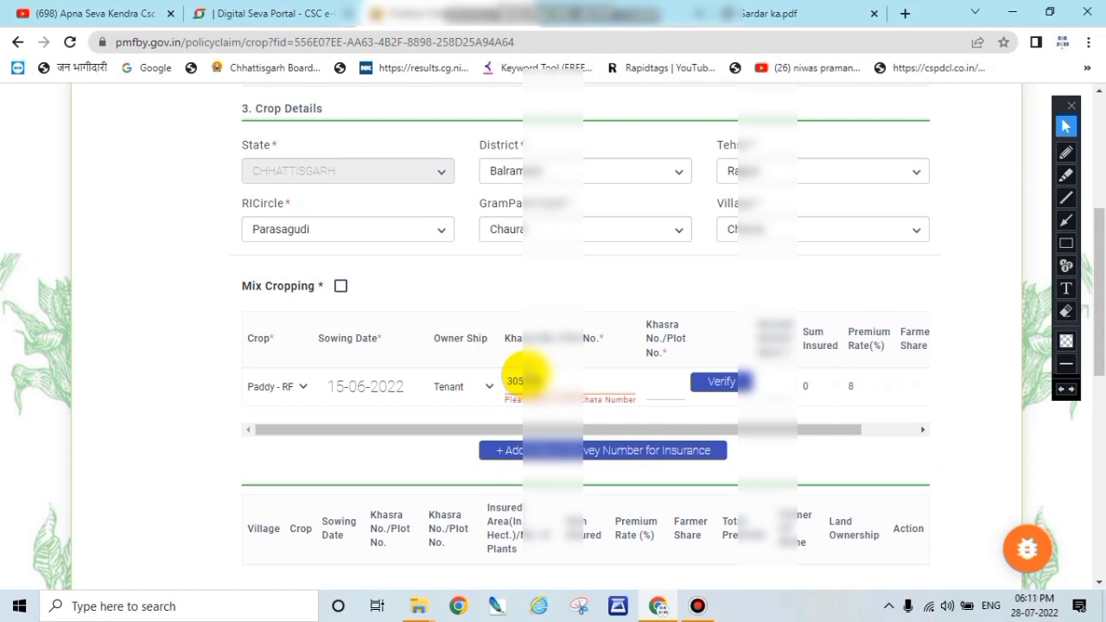
click(599, 381)
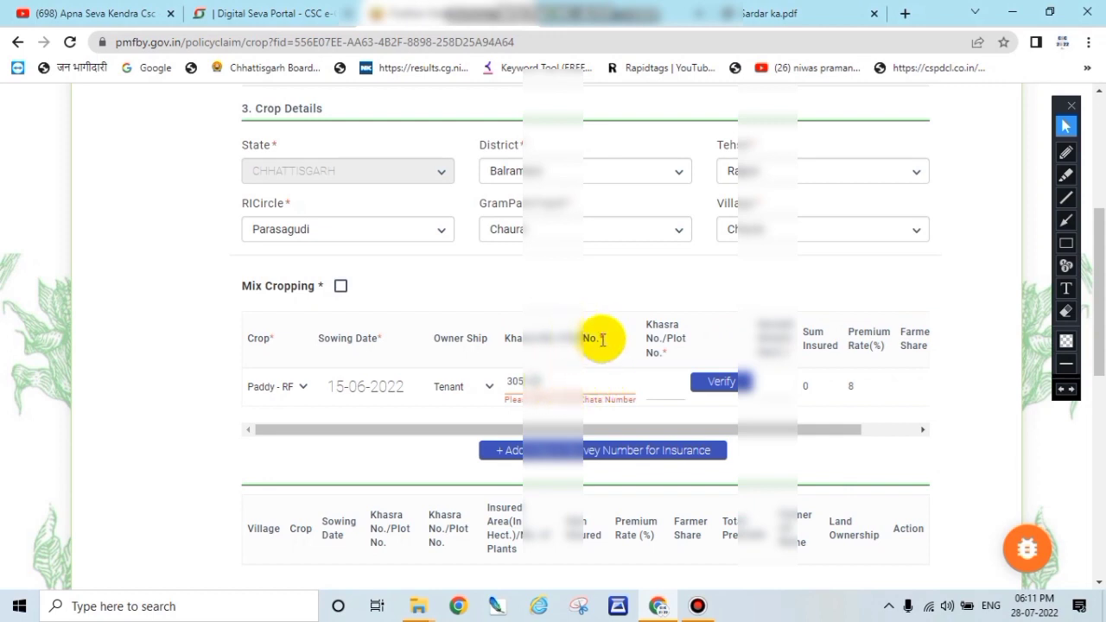
click(663, 382)
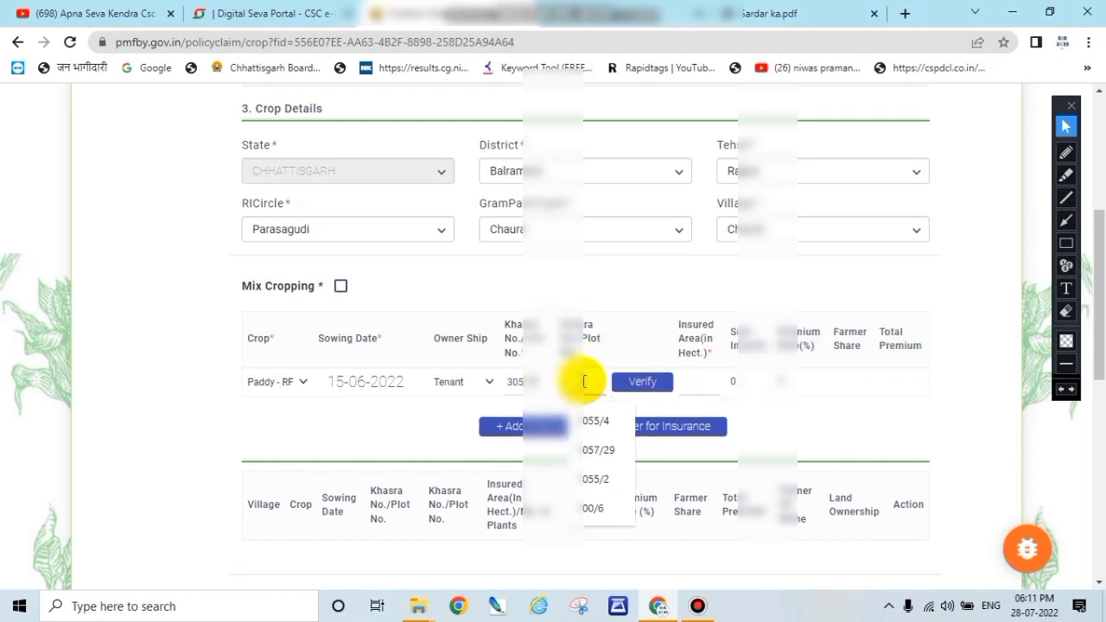
text(305)
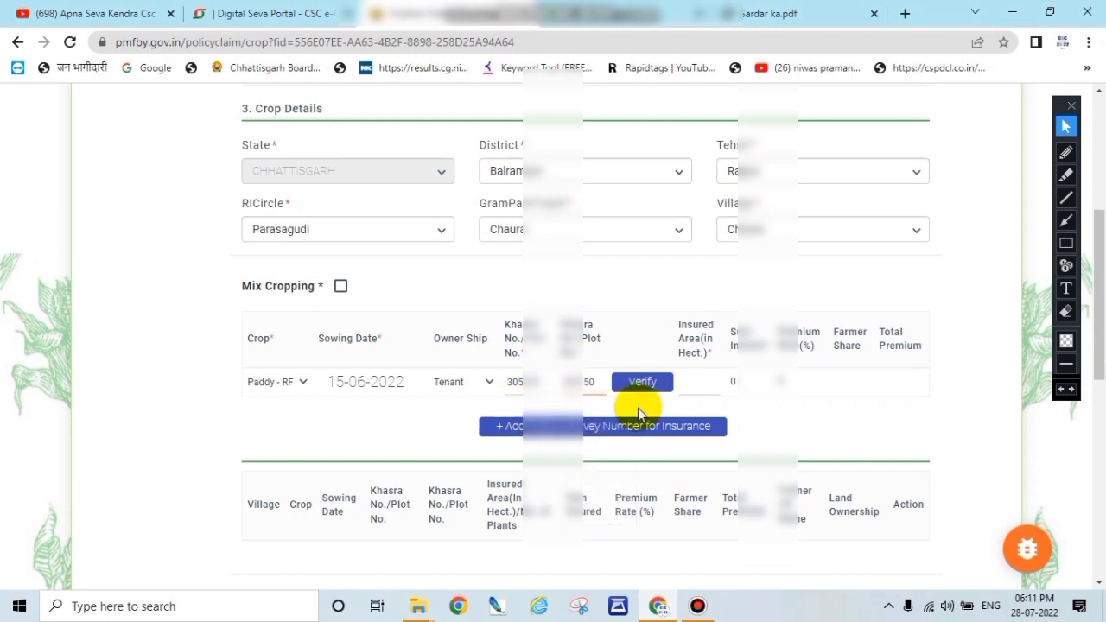
Verify the khasra number, select the farmer's matching land record and submit it
click(640, 385)
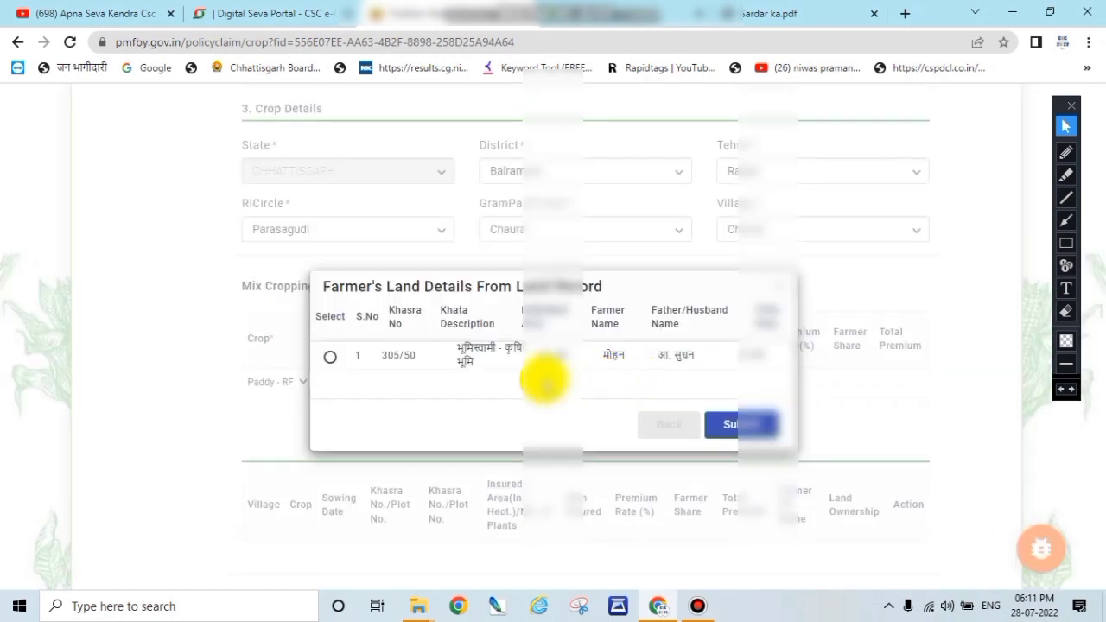
click(332, 358)
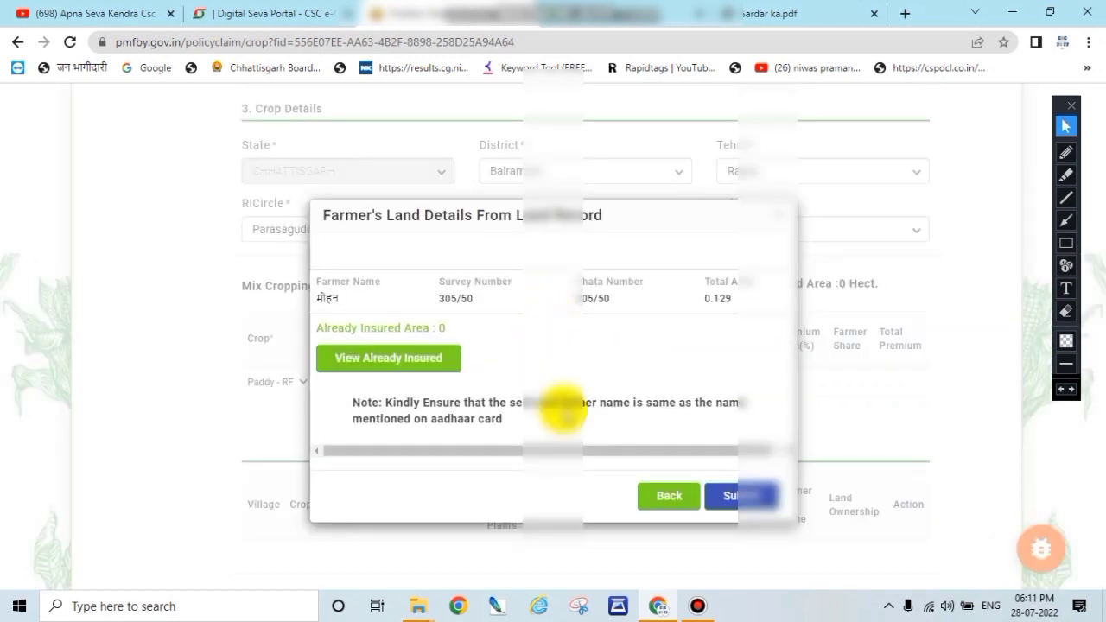
click(734, 496)
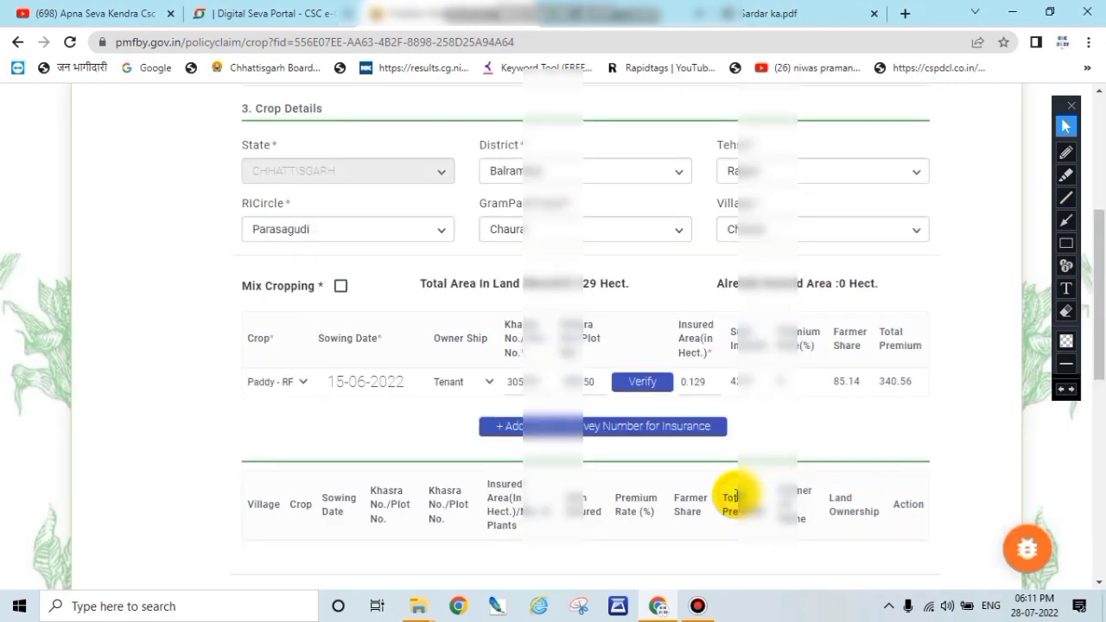
Add the verified paddy plot to the list of crops for insurance and check the added entry
click(534, 426)
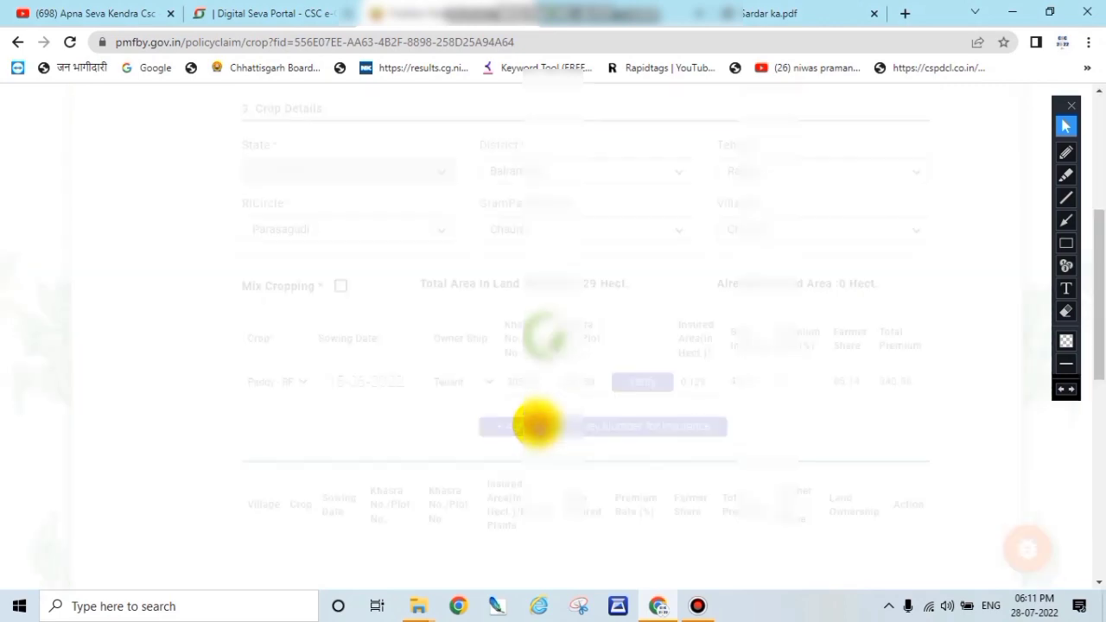
scroll(629, 393, down, 3)
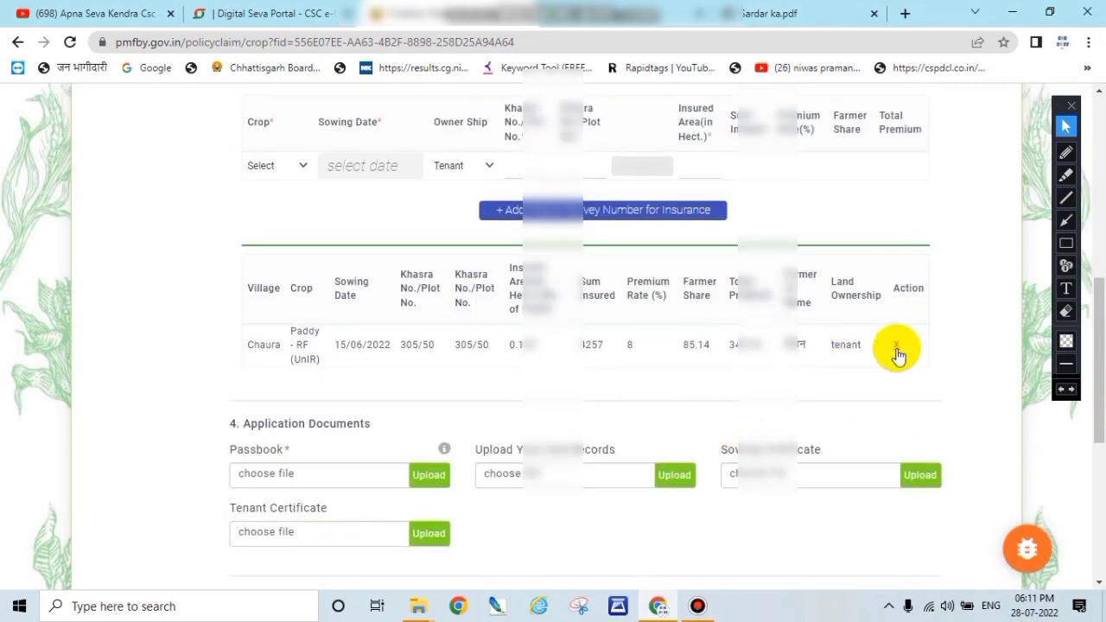
scroll(698, 370, up, 3)
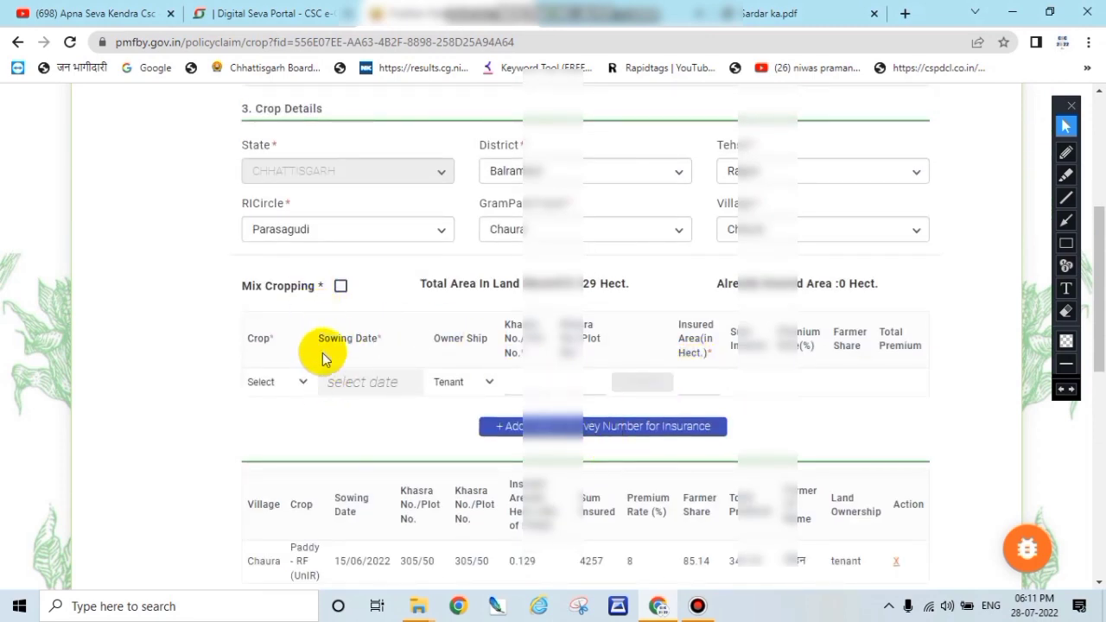
Start a second crop row with Maize (Makka) and sowing date 14-07-2022, leaving its khasra numbers blank
click(298, 382)
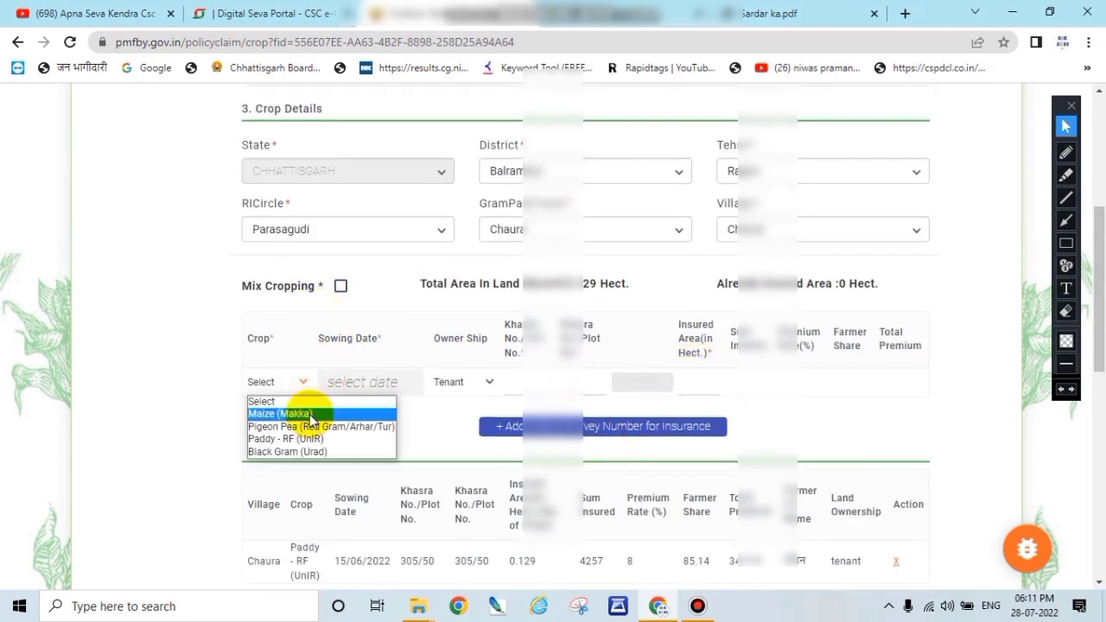
click(310, 414)
click(363, 382)
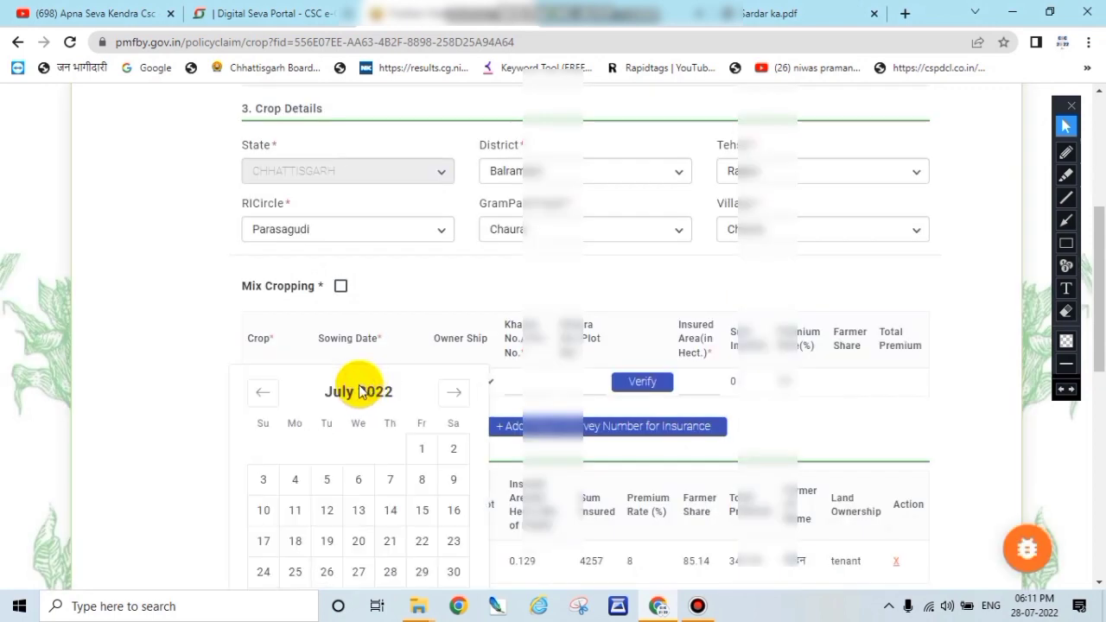
click(390, 510)
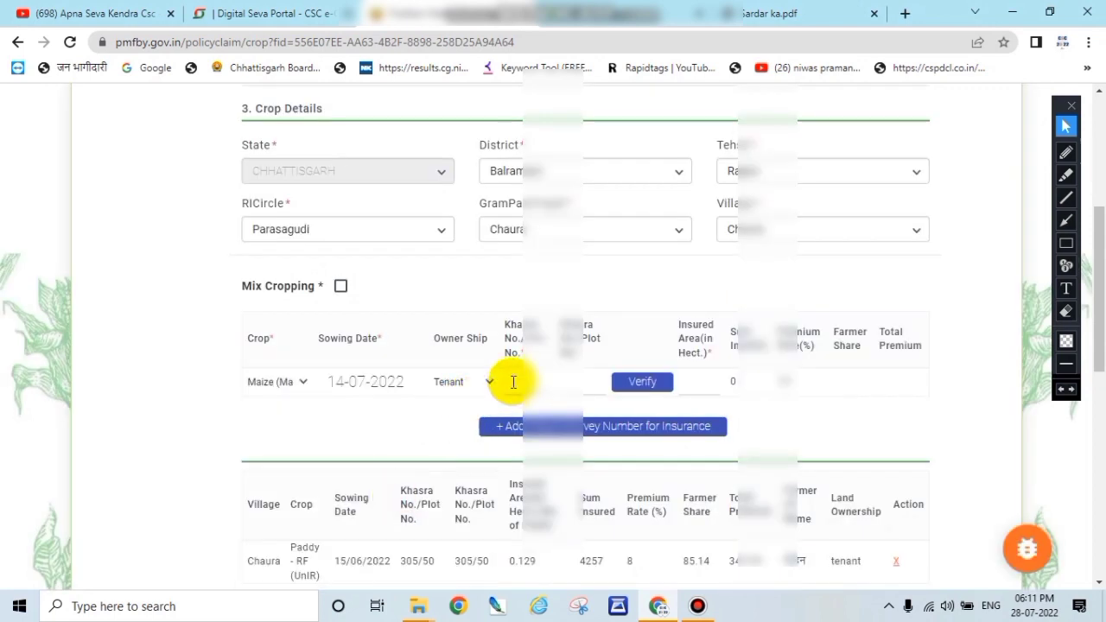
click(519, 382)
click(592, 382)
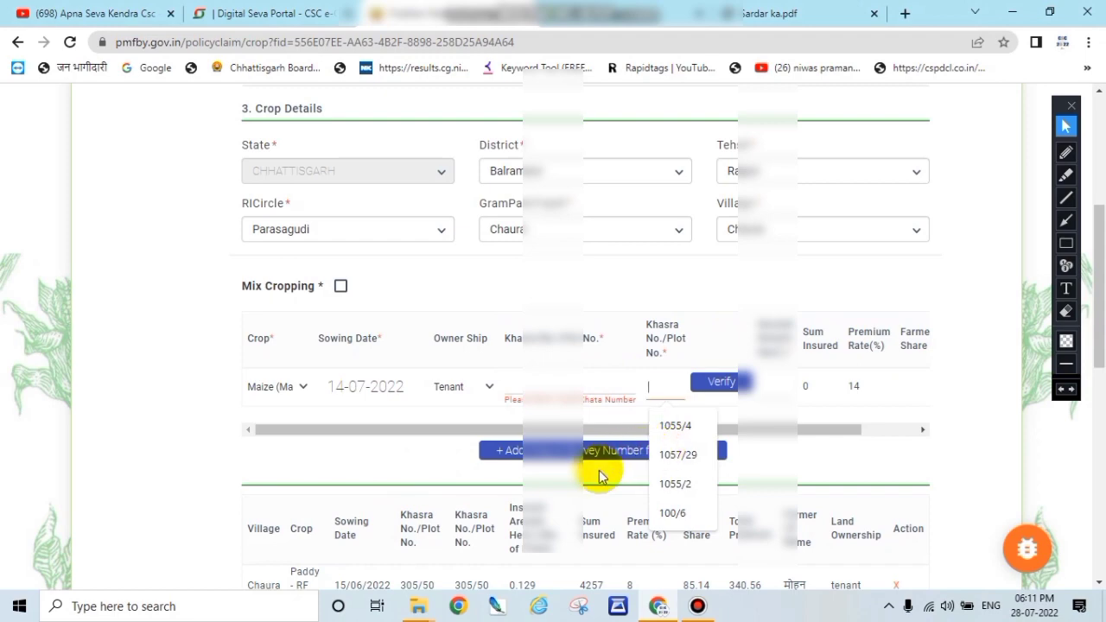
click(624, 403)
Choose the farmer's passbook image as the passbook file in the application documents
scroll(736, 424, down, 3)
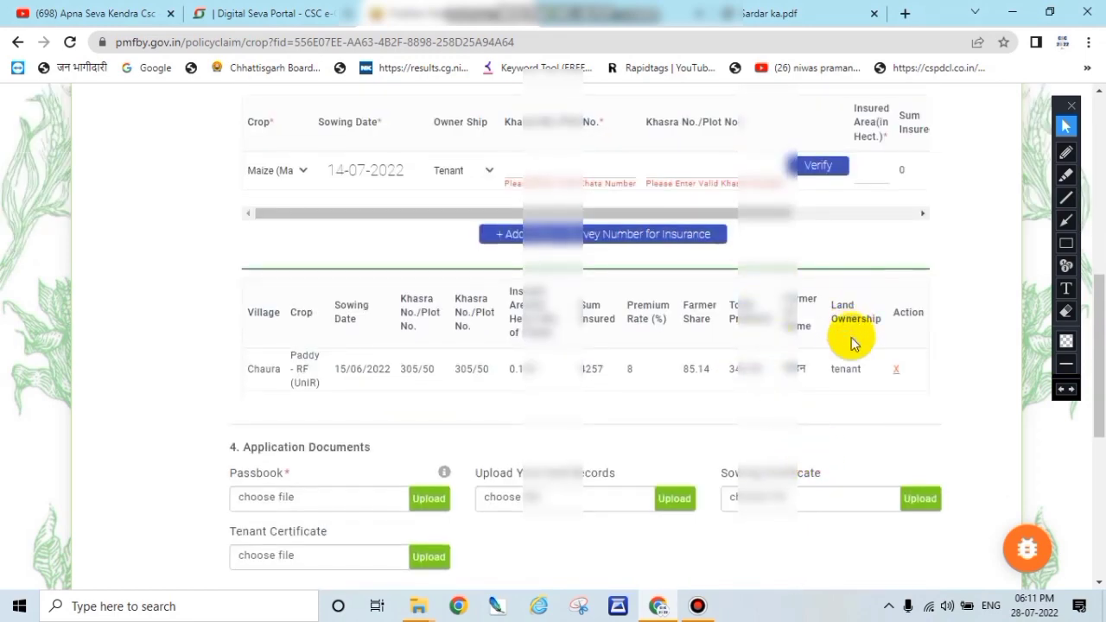
scroll(644, 294, down, 3)
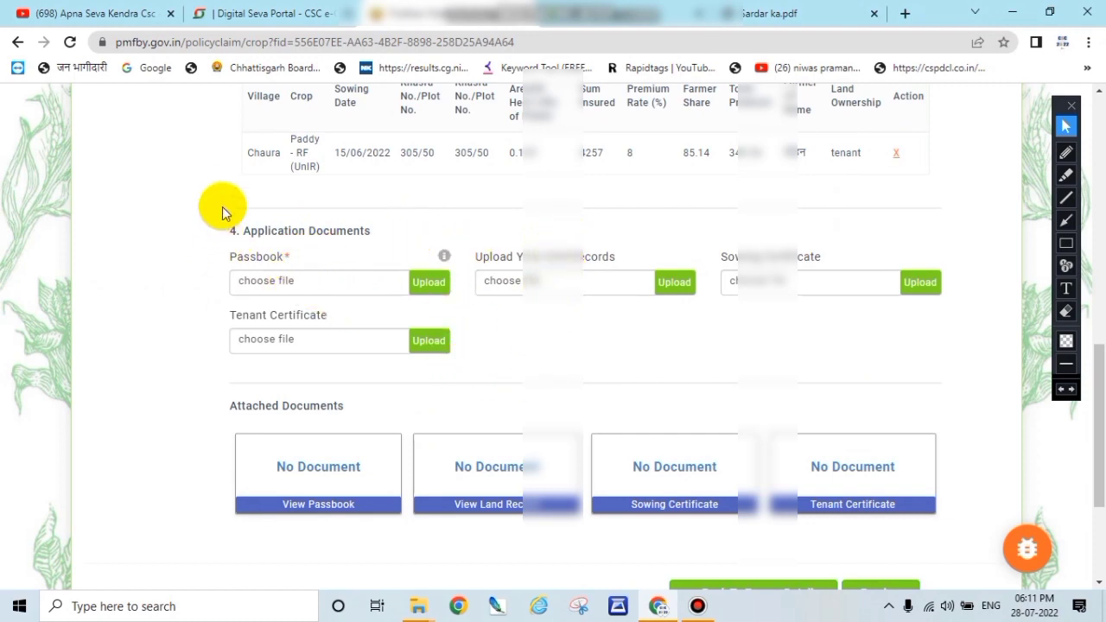
click(274, 287)
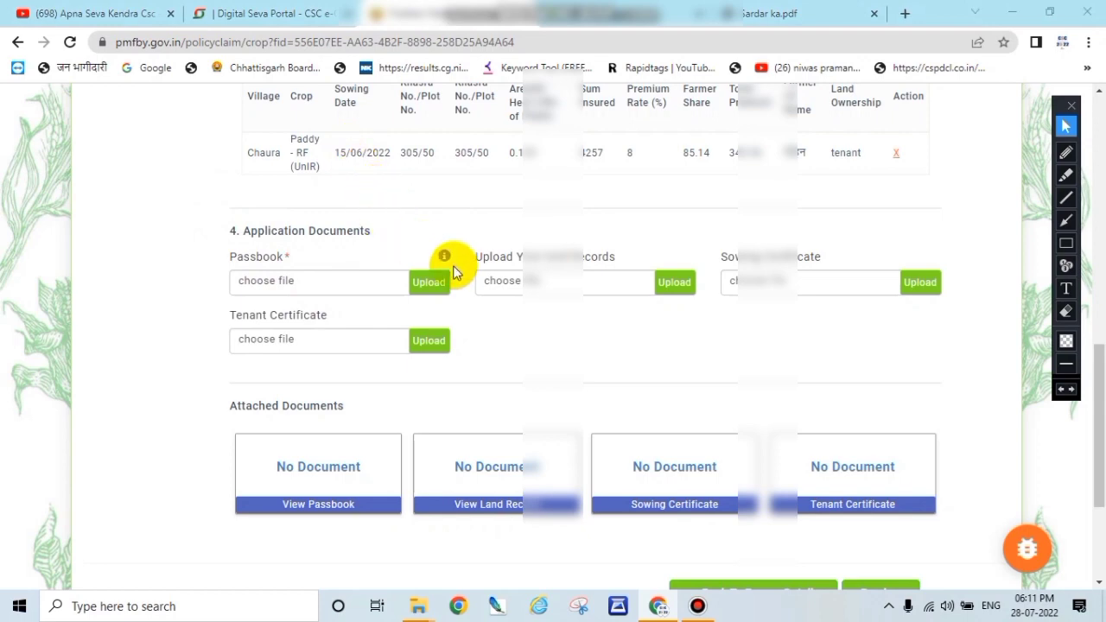
click(674, 348)
click(698, 557)
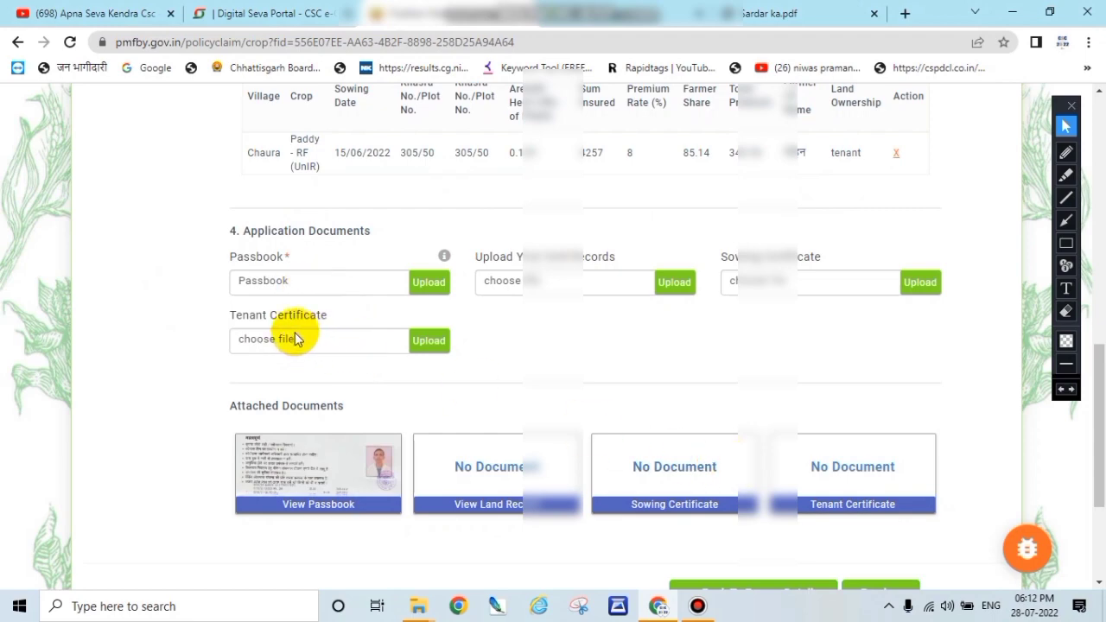
Try to preview the application with the passbook file chosen but not uploaded
scroll(550, 374, down, 3)
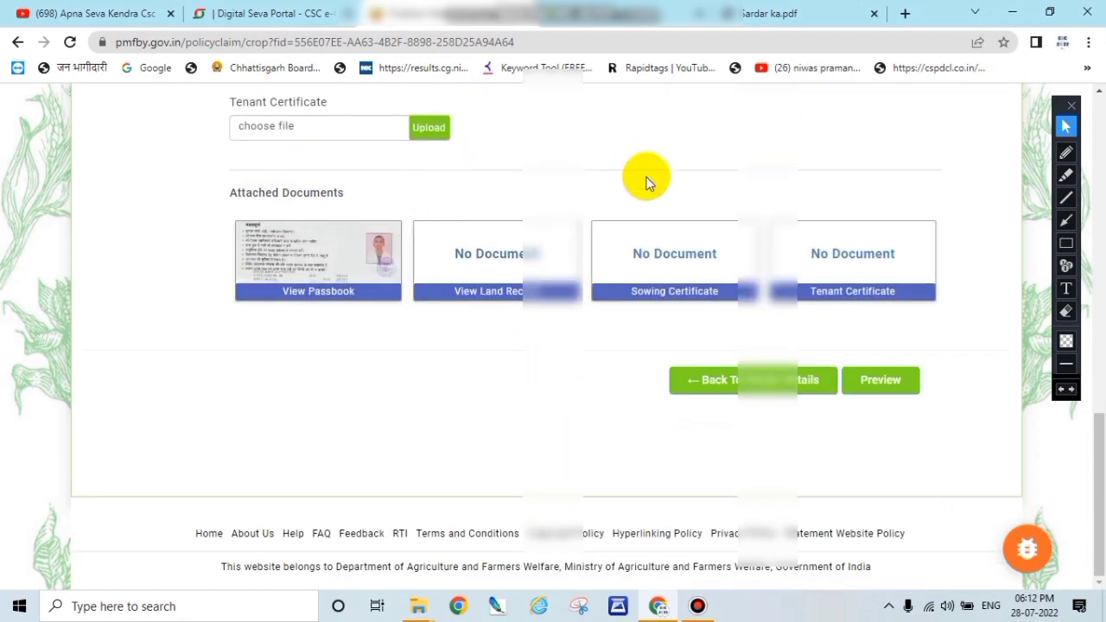
scroll(643, 182, up, 15)
scroll(647, 199, down, 15)
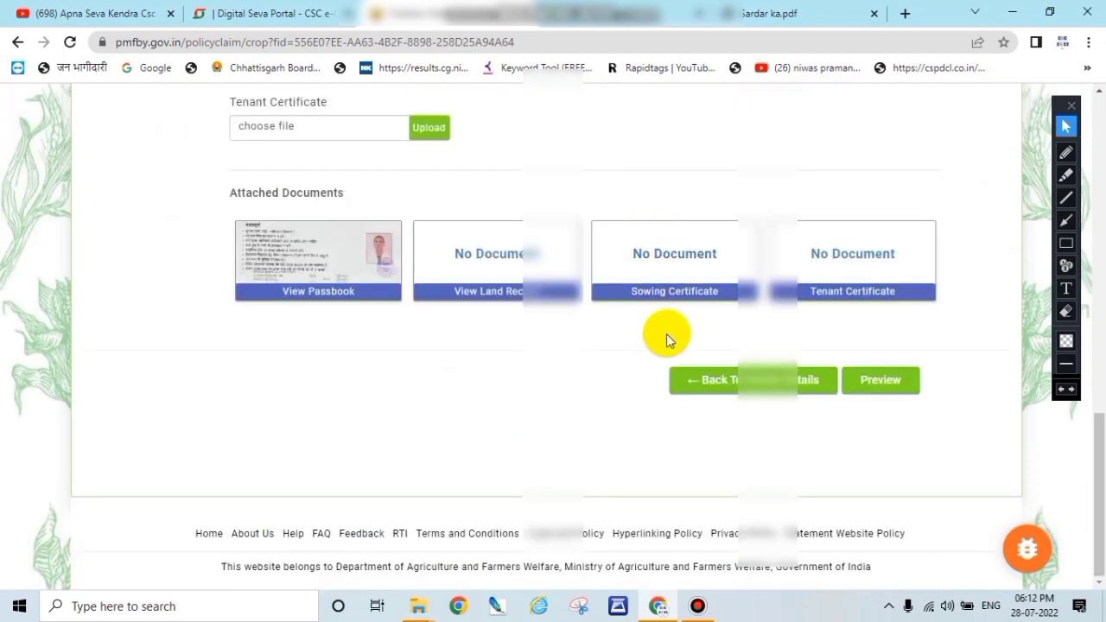
click(869, 388)
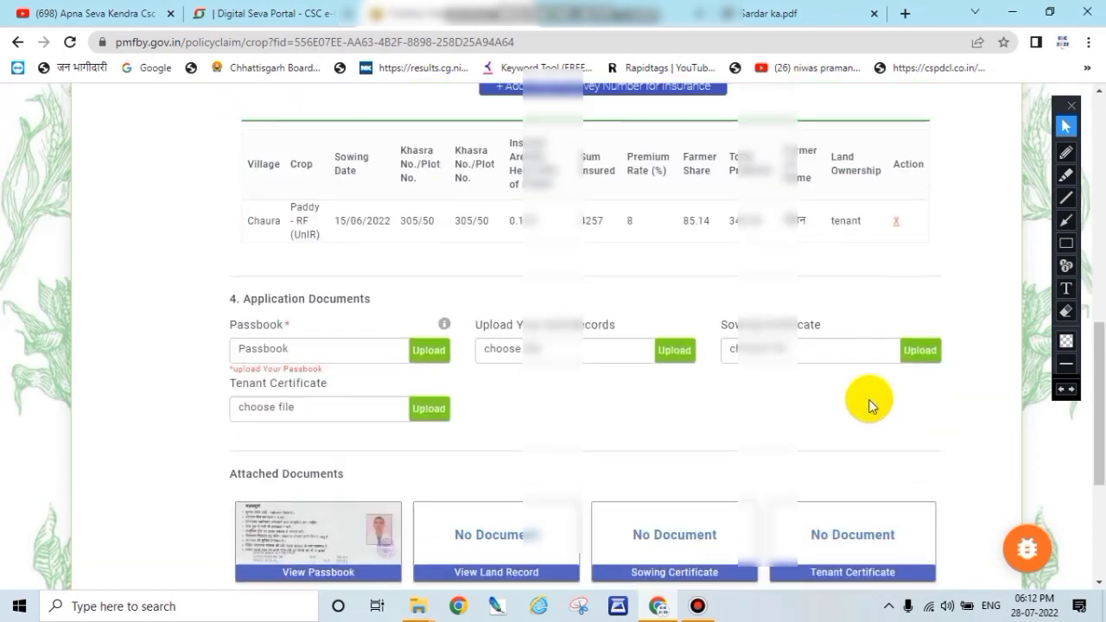
Upload the chosen passbook file and open the application preview
click(426, 352)
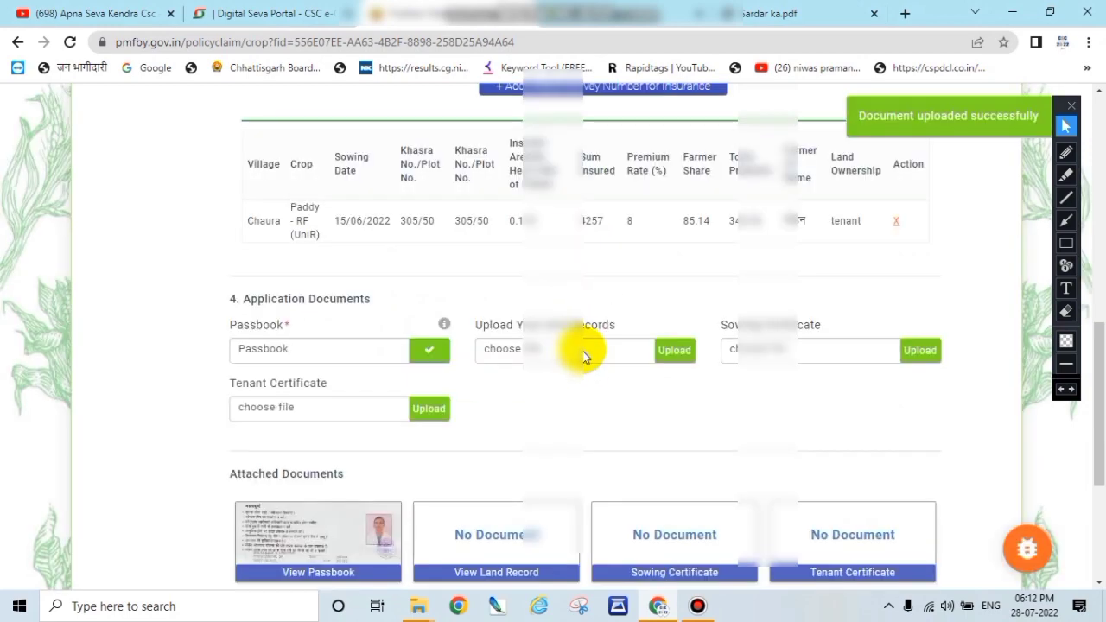
scroll(691, 380, down, 3)
click(875, 388)
Review the previewed details, submit the application and proceed to payment as far as the wallet password field
scroll(809, 390, up, 2)
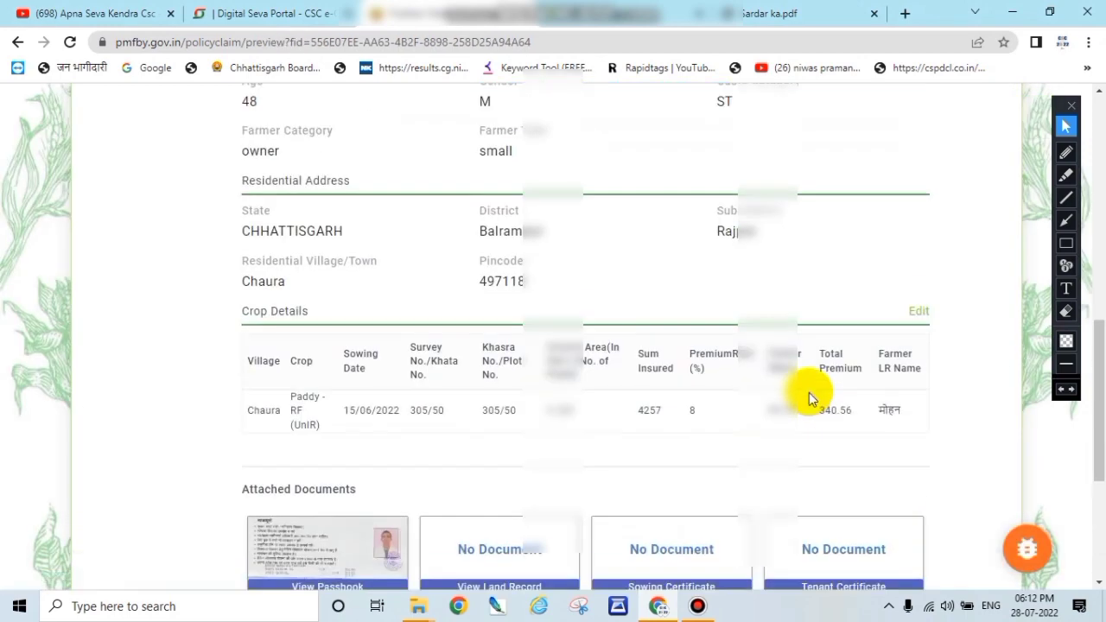
scroll(546, 208, down, 1)
scroll(939, 375, down, 2)
click(890, 390)
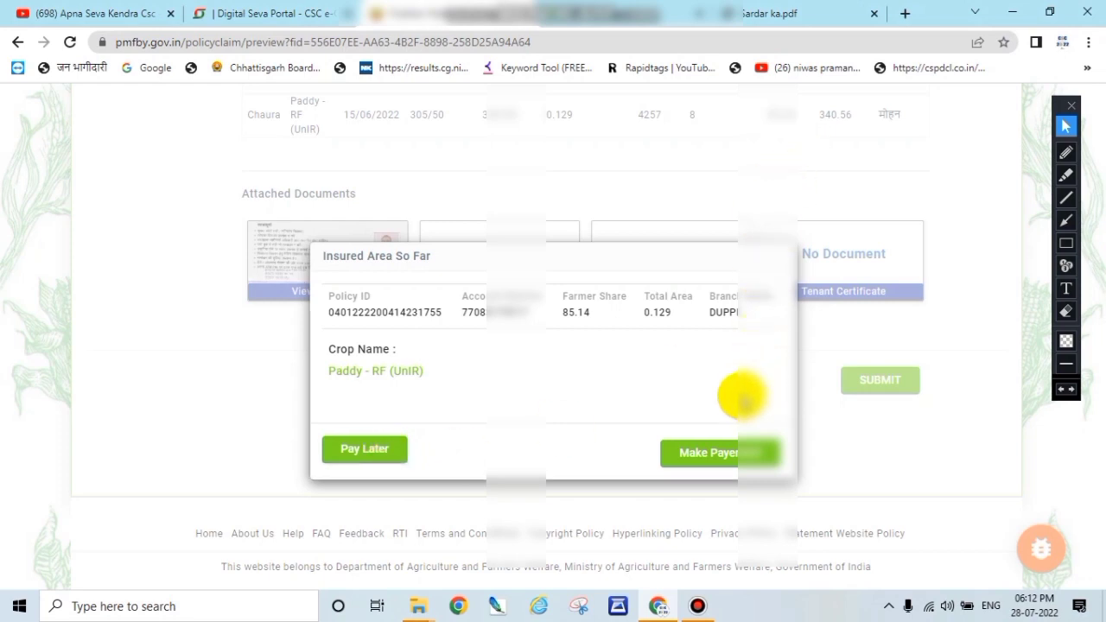
click(711, 455)
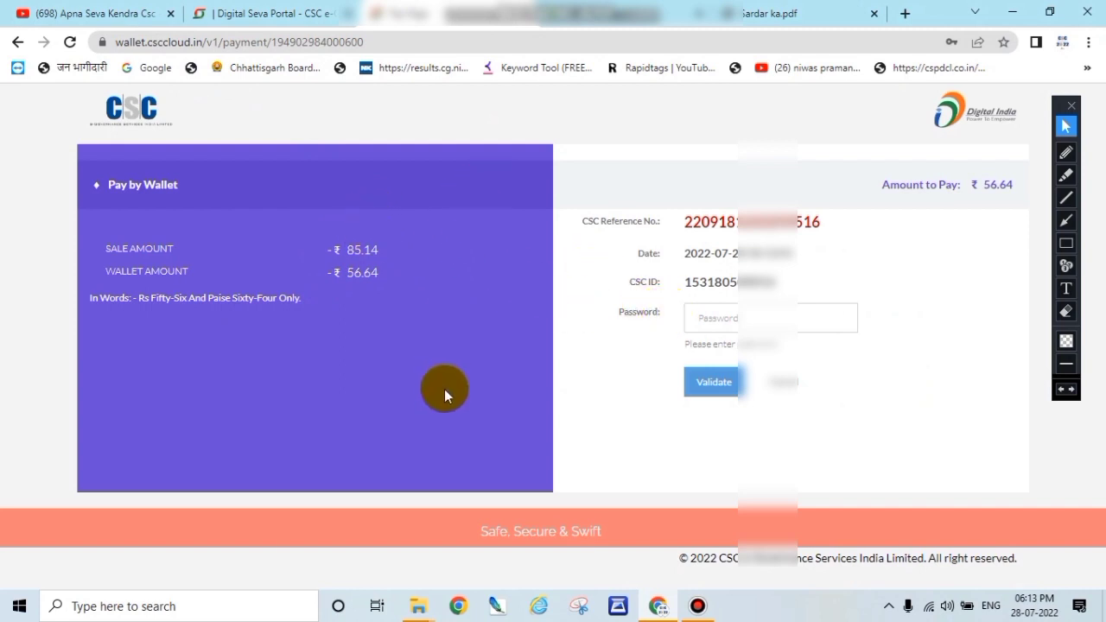
click(717, 318)
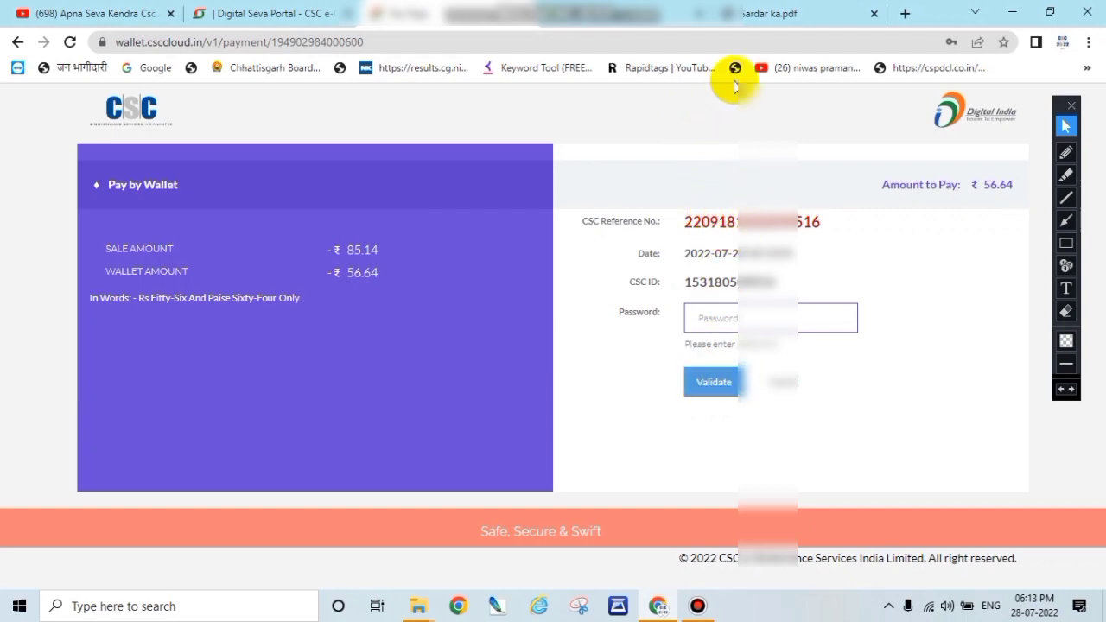
Switch to the open PDF of an already paid crop insurance application and look through its receipt
click(745, 19)
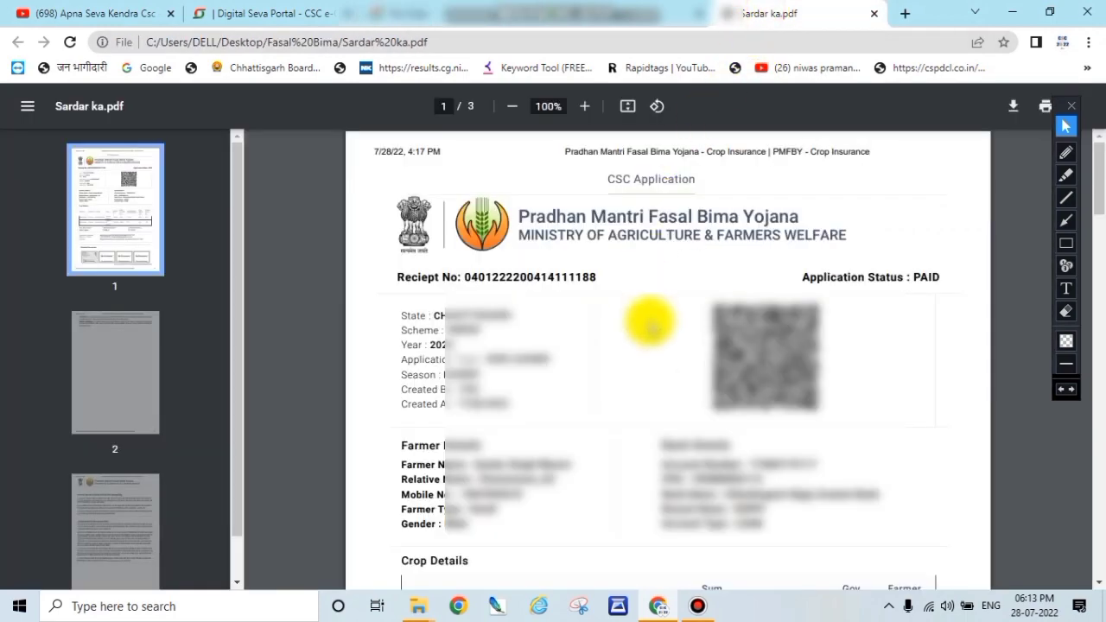
scroll(649, 324, down, 7)
scroll(653, 324, down, 5)
scroll(649, 321, up, 12)
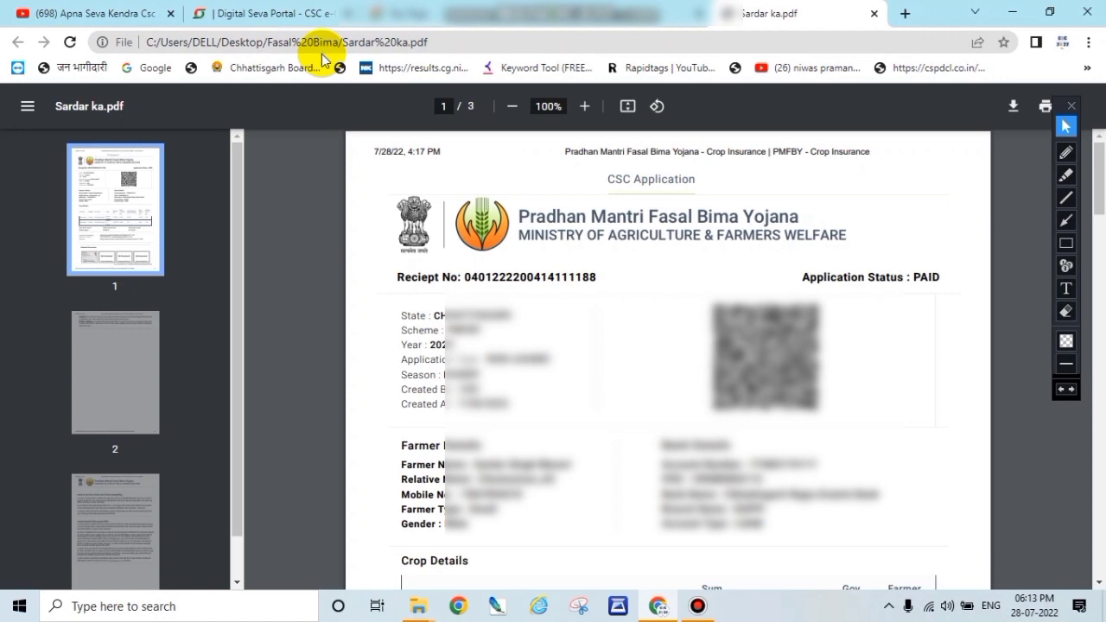
Switch to the Apna Seva Kendra Csc YouTube channel and browse its uploaded videos
click(140, 10)
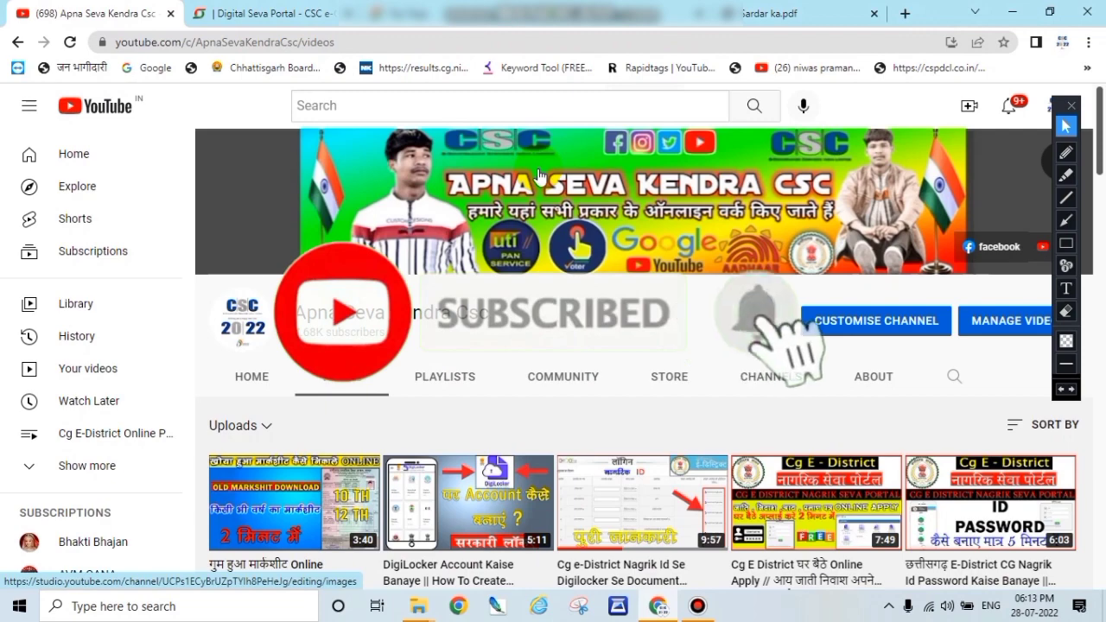
scroll(592, 248, down, 4)
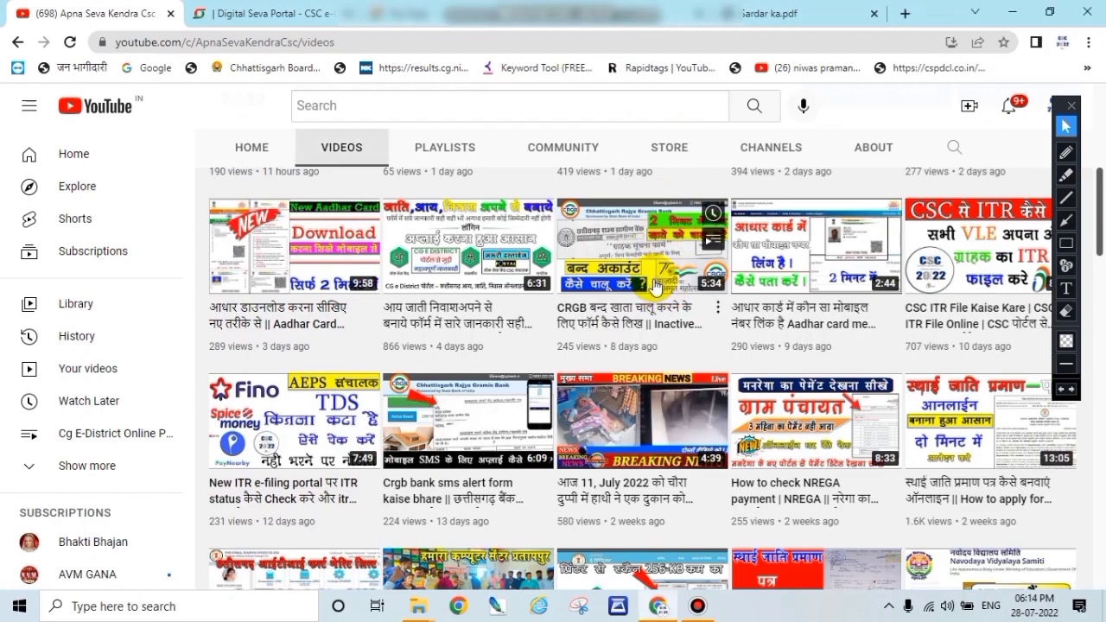
scroll(630, 321, down, 5)
scroll(625, 325, up, 10)
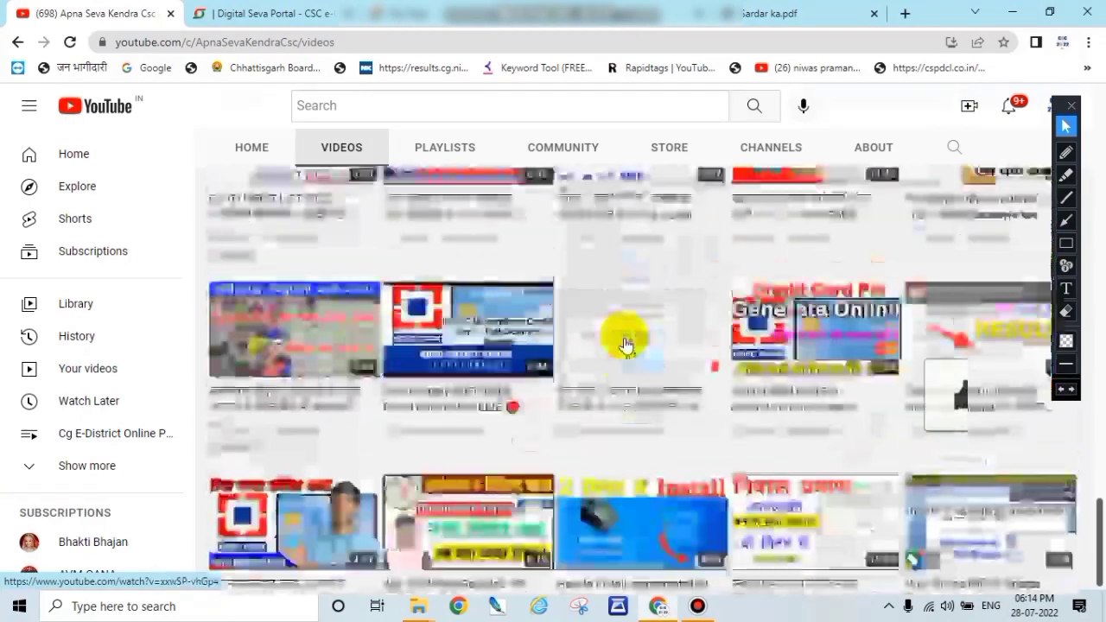
scroll(620, 308, down, 10)
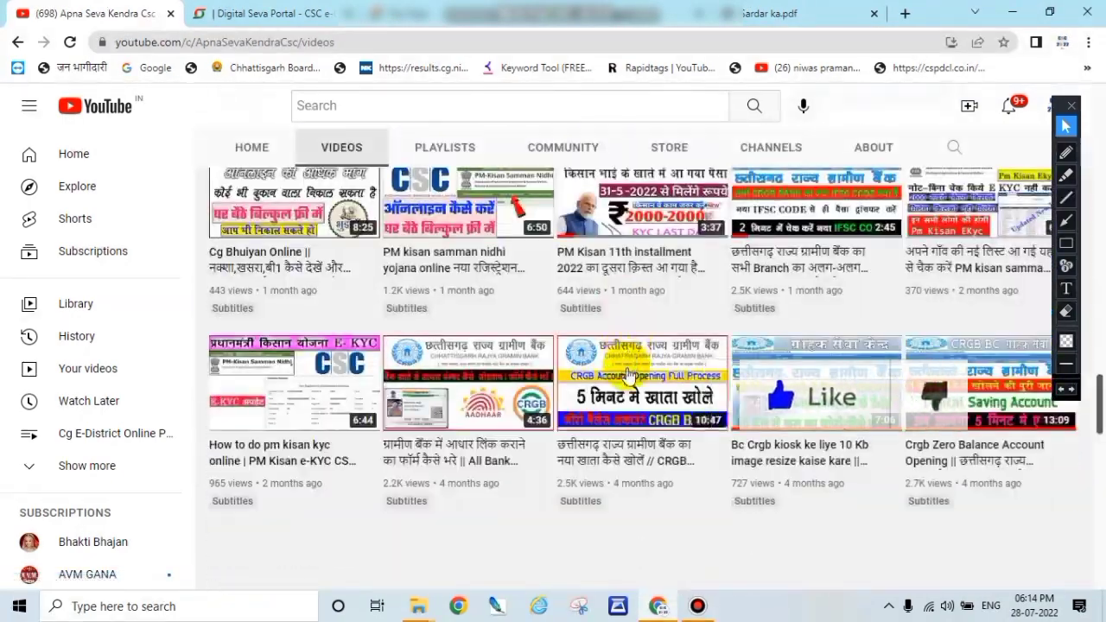